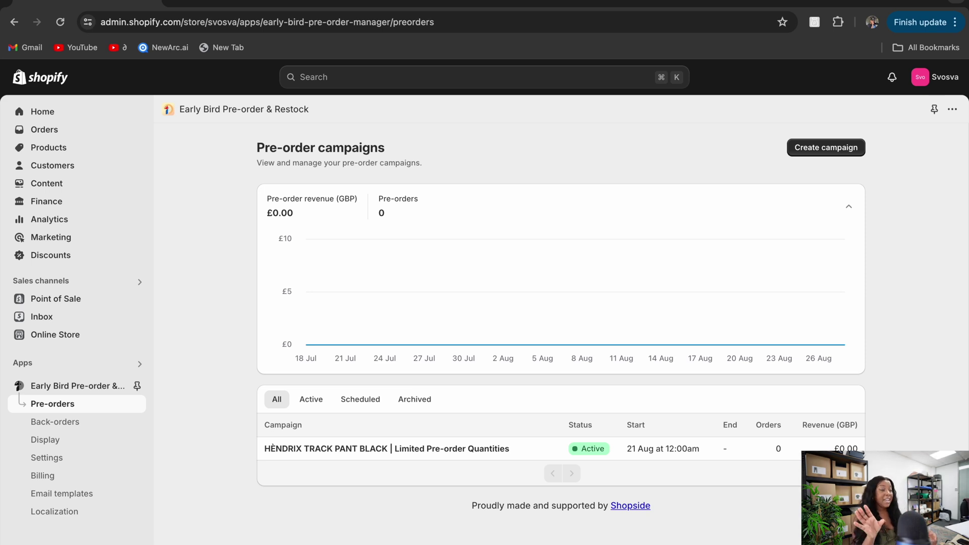
- Review the four Canva t-shirt design pages and download all of them as JPG
key("ctrl+Tab")
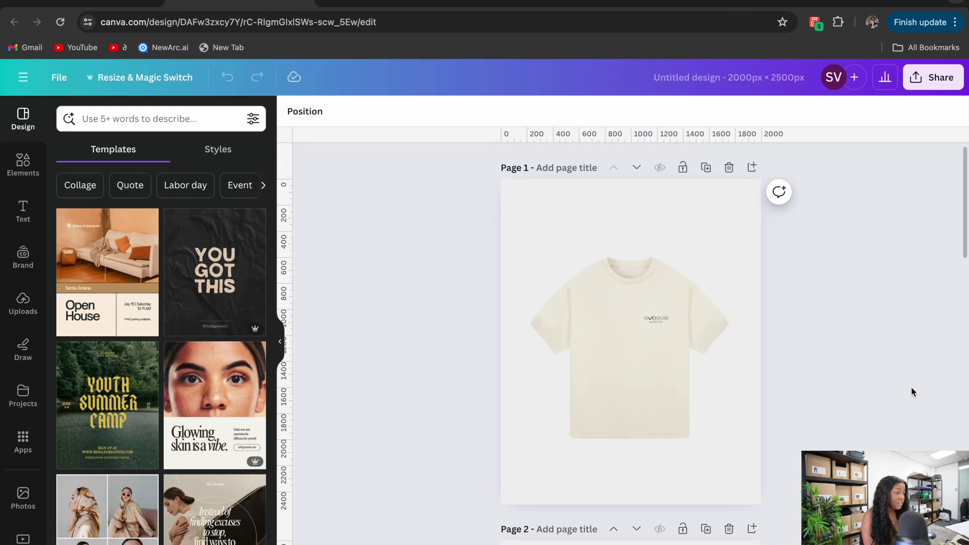
scroll(803, 385, "down", 6)
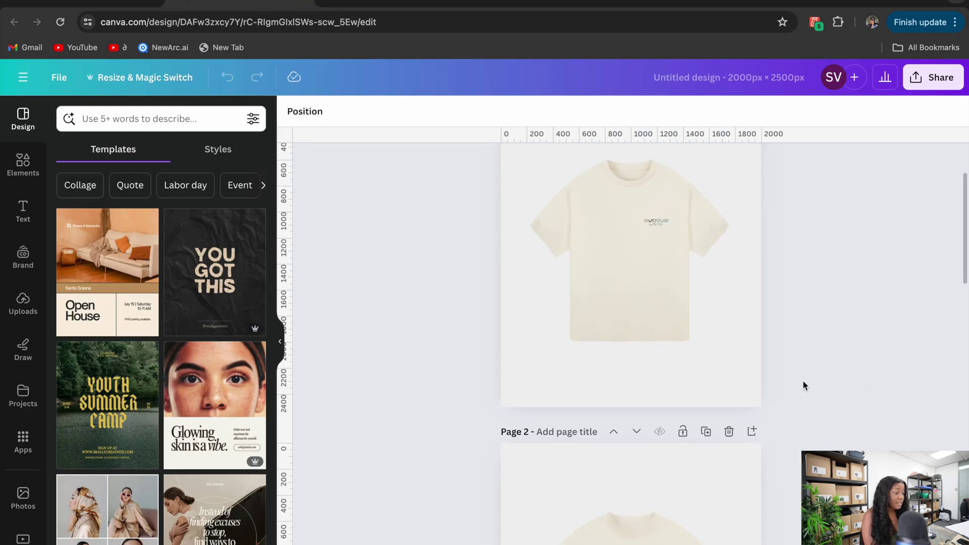
scroll(804, 386, "down", 10)
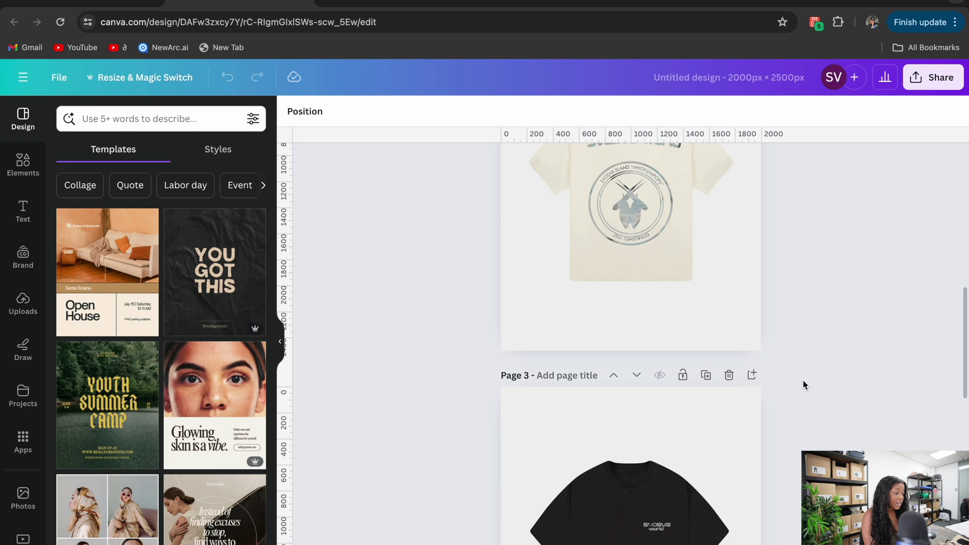
scroll(804, 381, "down", 6)
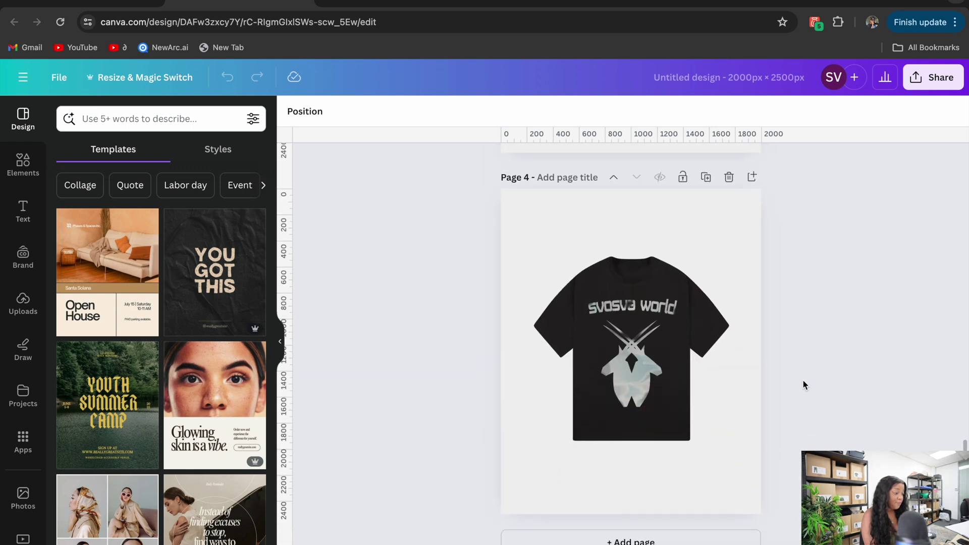
scroll(804, 381, "up", 15)
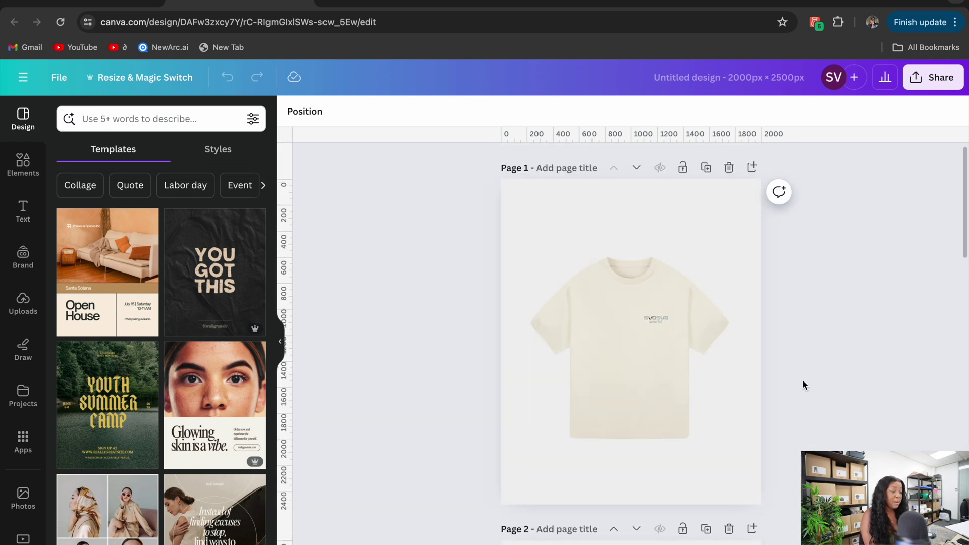
scroll(726, 480, "down", 7)
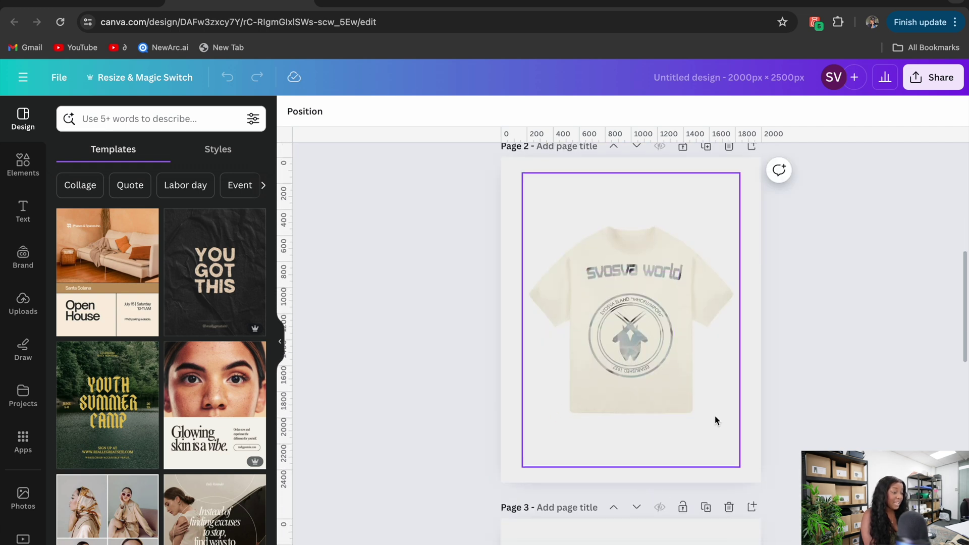
scroll(717, 421, "down", 10)
scroll(717, 421, "up", 15)
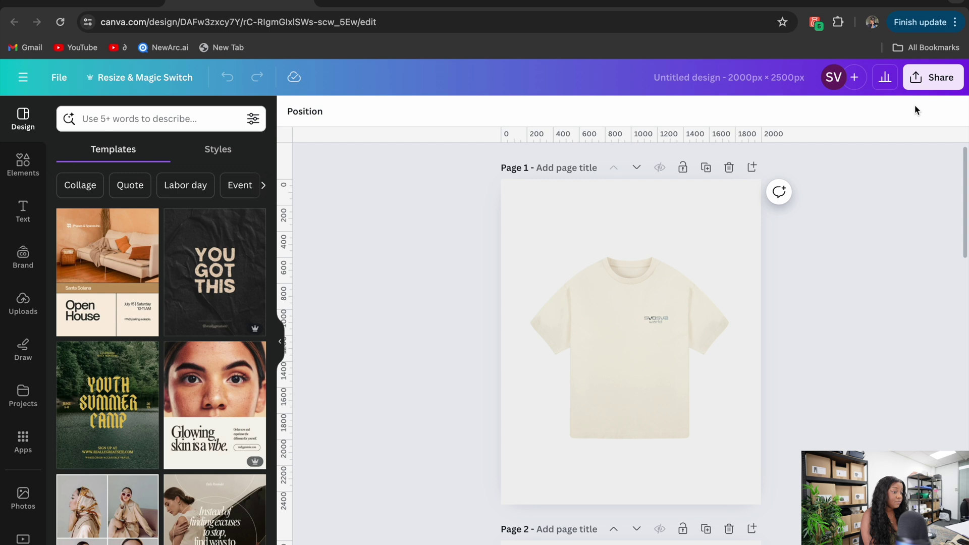
left_click(932, 88)
left_click(786, 417)
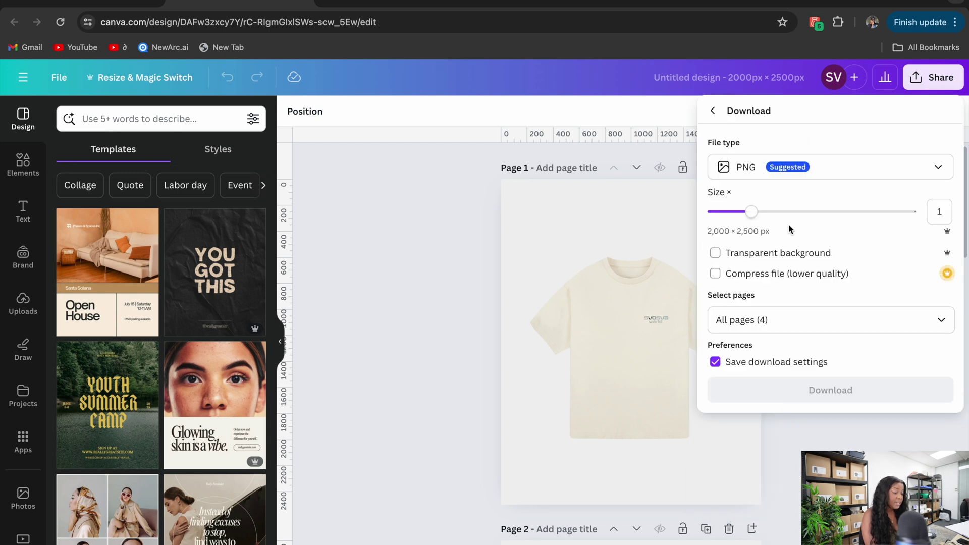
left_click(757, 167)
left_click(788, 208)
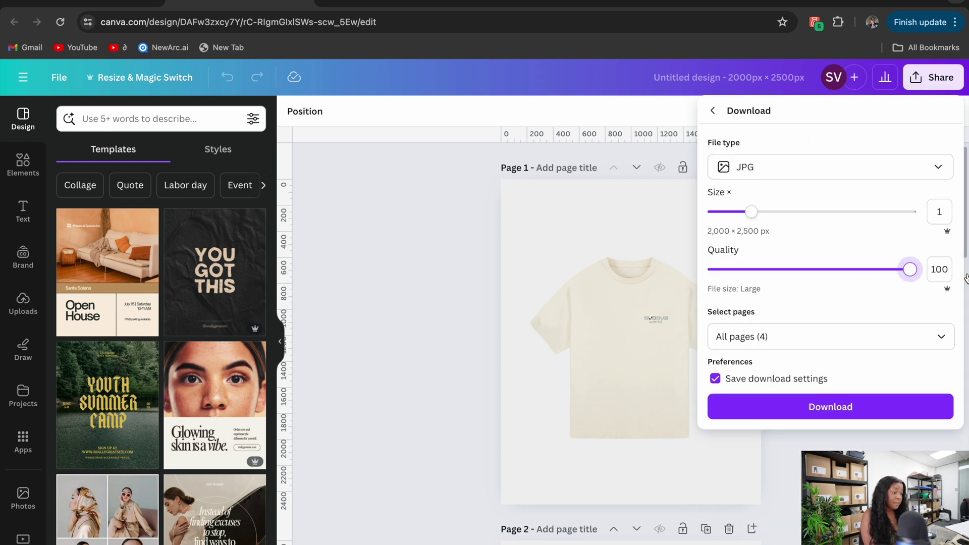
left_click(826, 407)
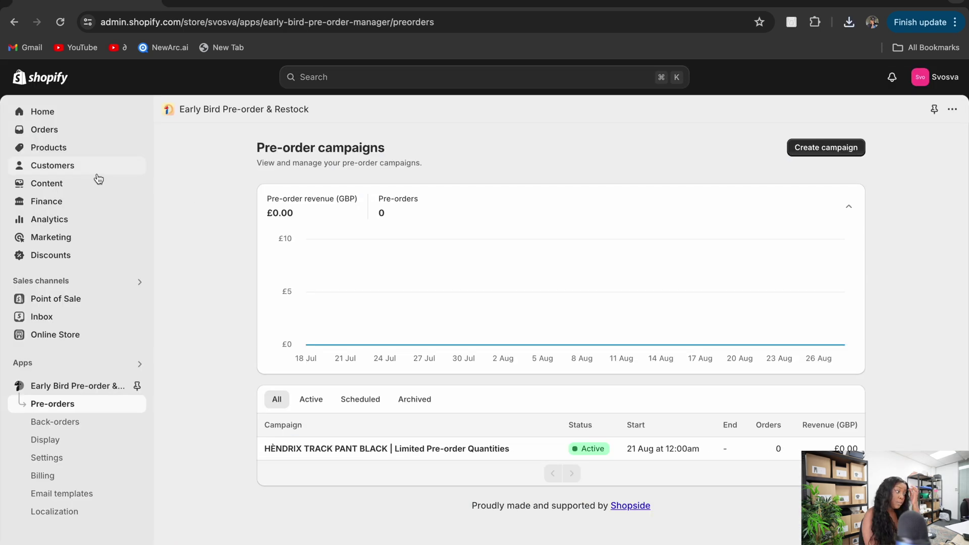
- Start a new product titled 'SHAVA T-SHIRT ECRU'
left_click(67, 149)
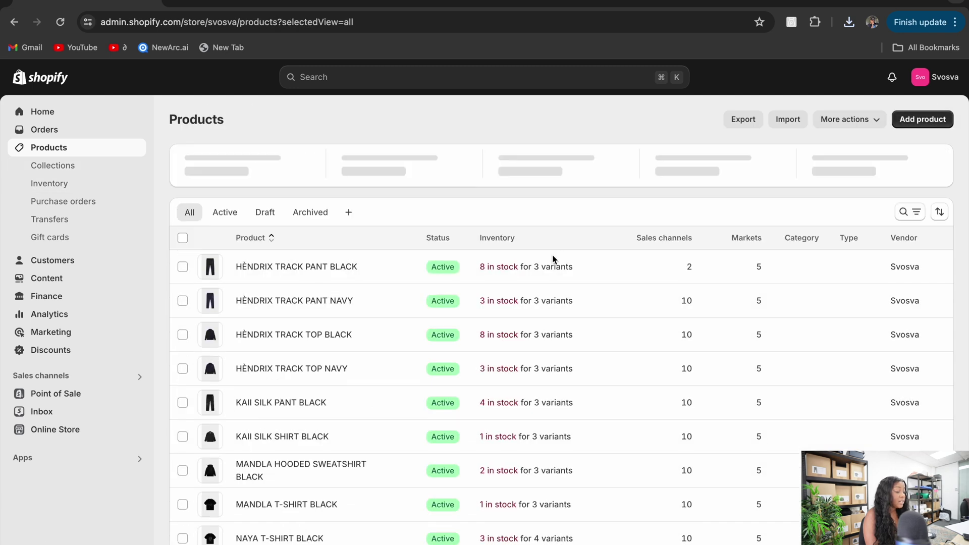
left_click(916, 123)
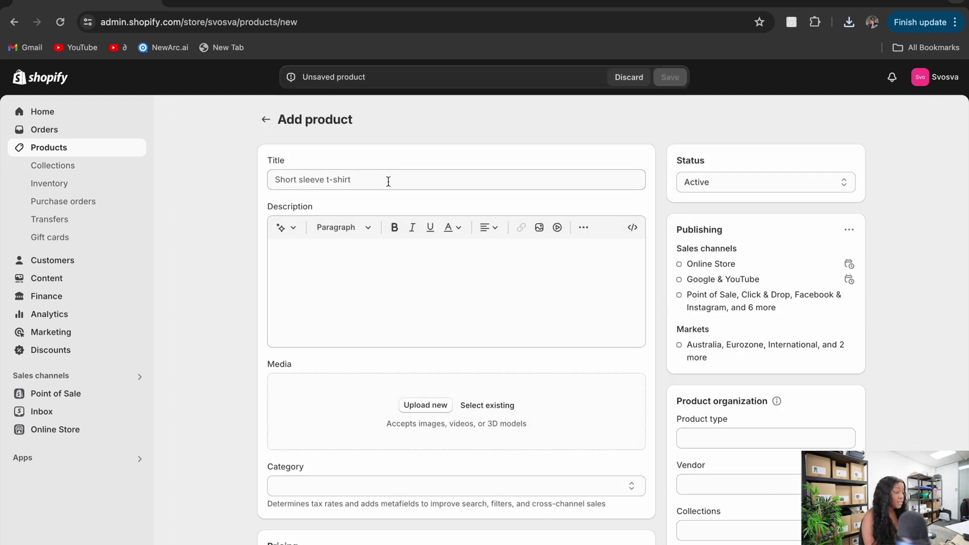
left_click(360, 174)
type("Shave")
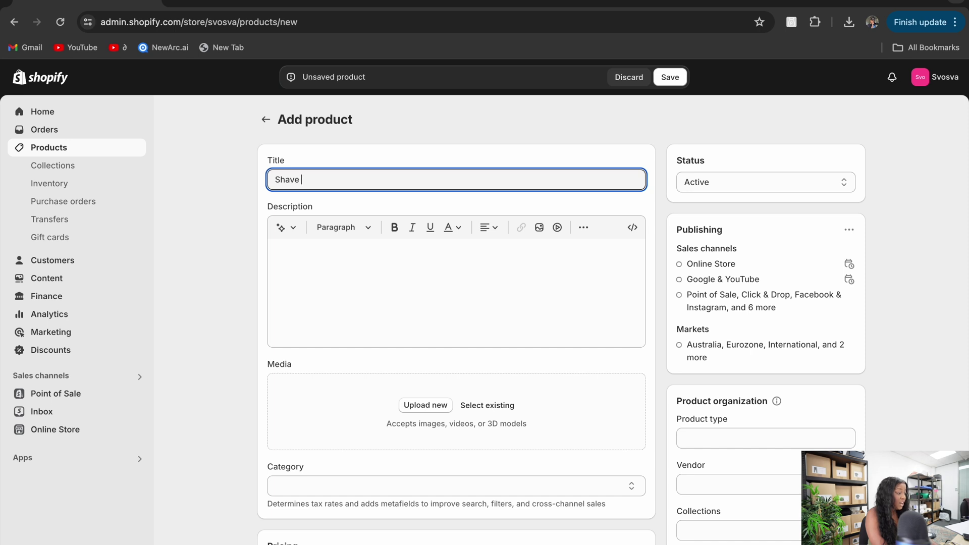
key("BackSpace")
key("BackSpace")
key("BackSpace")
key("BackSpace")
key("BackSpace")
key("BackSpace")
type("SHAVA T-SHIRT ECRU")
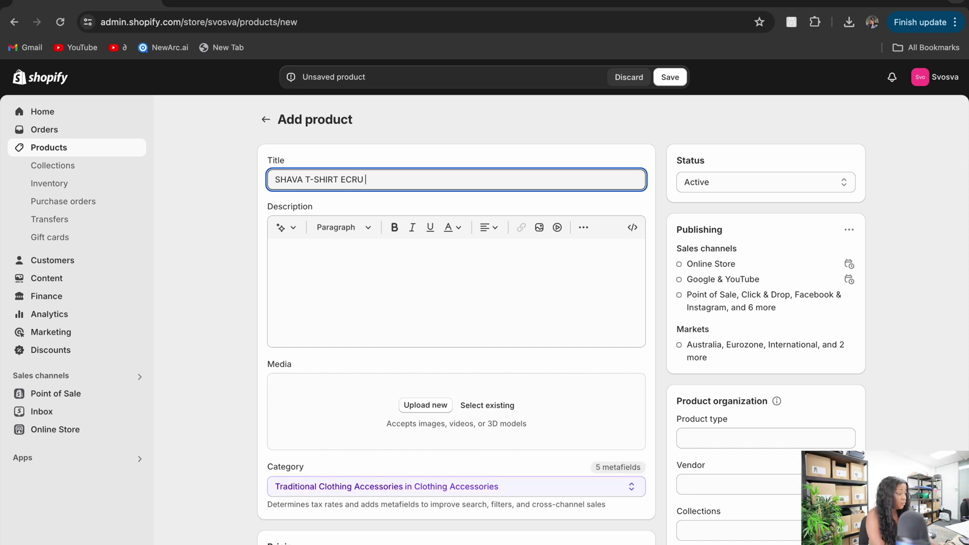
- Paste the bulleted description, upload the t-shirt images, and enter the £60 price
left_click(344, 253)
key("super+v")
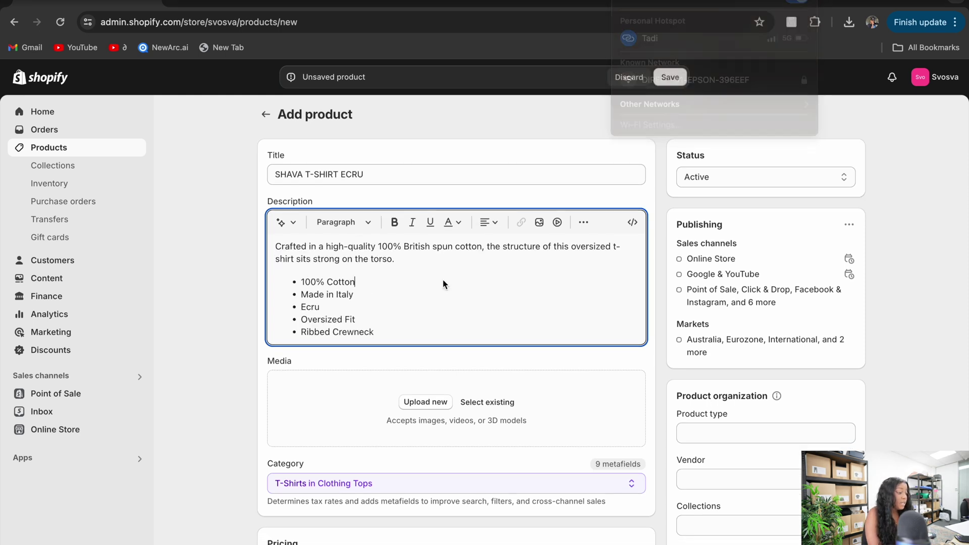
scroll(439, 331, "down", 3)
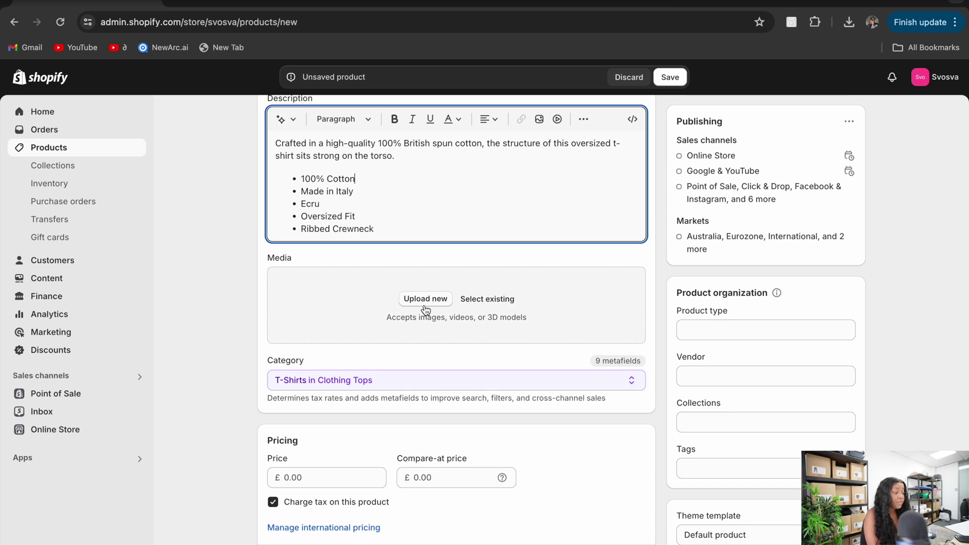
left_click(425, 303)
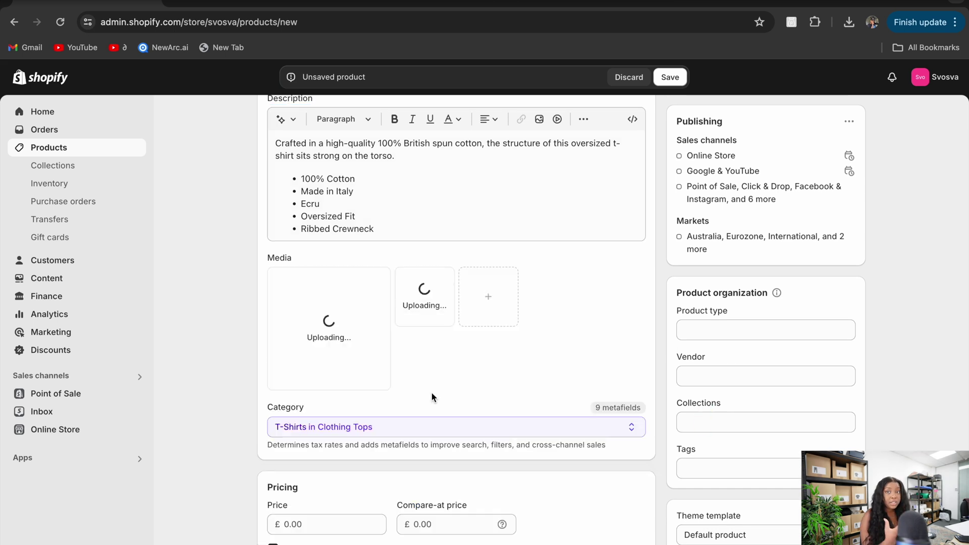
scroll(432, 393, "down", 4)
left_click(339, 330)
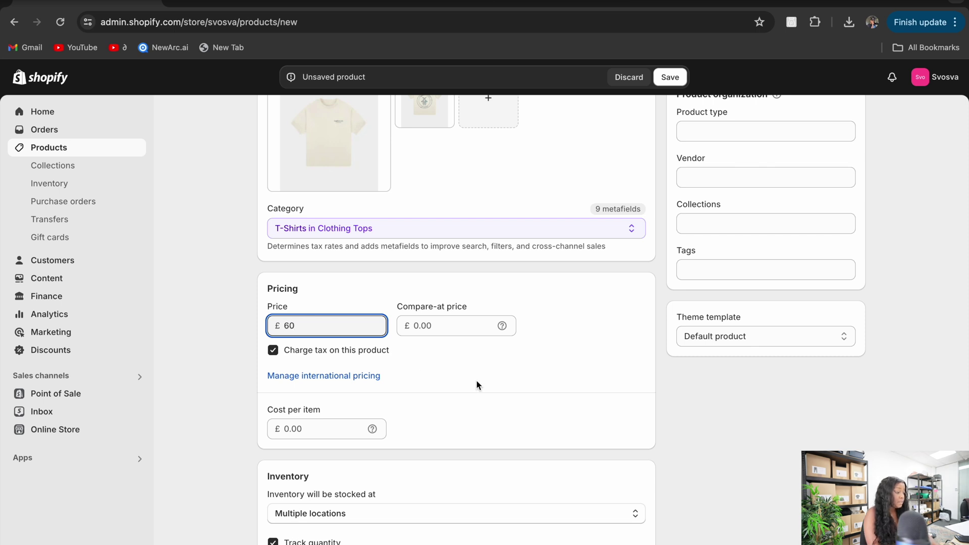
- Add a Size variant option with values S, M, L and XL
scroll(478, 387, "down", 10)
left_click(274, 380)
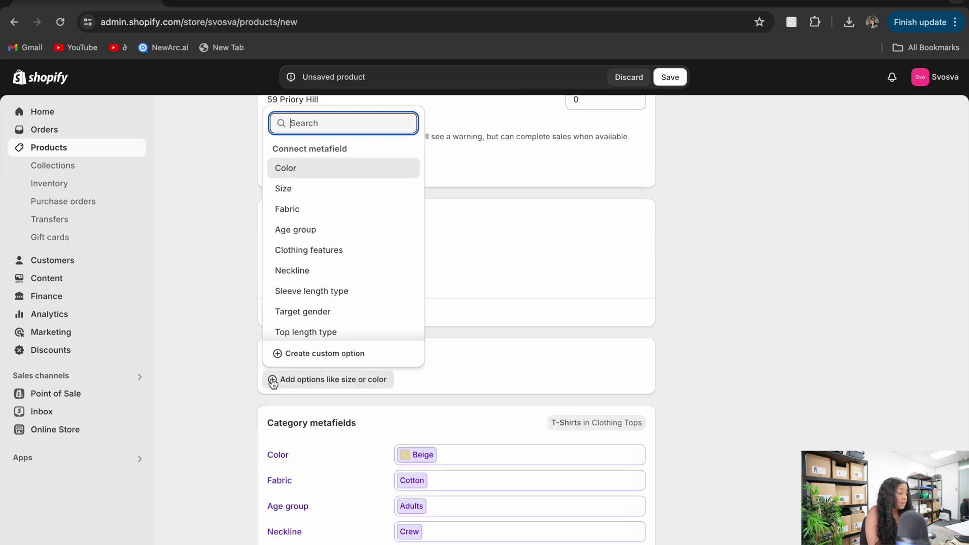
left_click(323, 188)
left_click(357, 432)
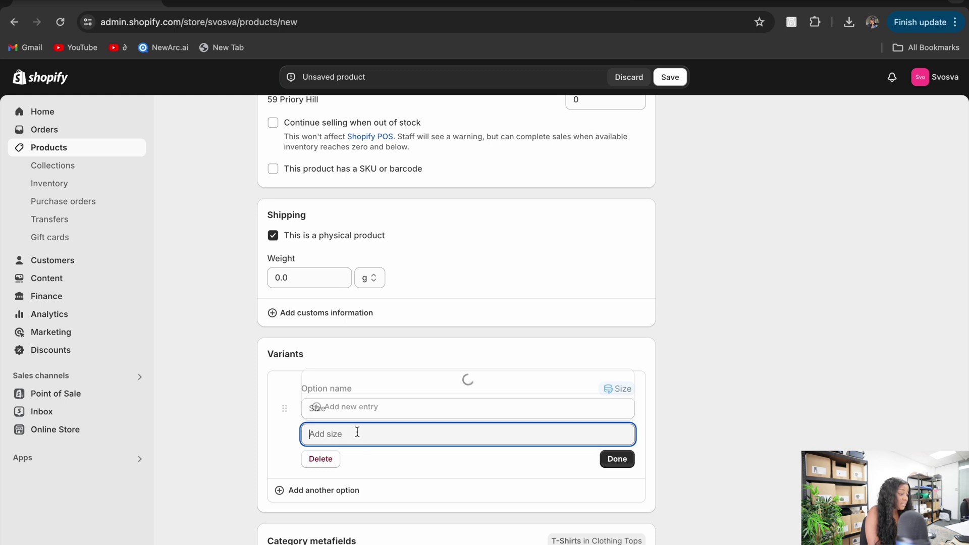
type("s")
key("Return")
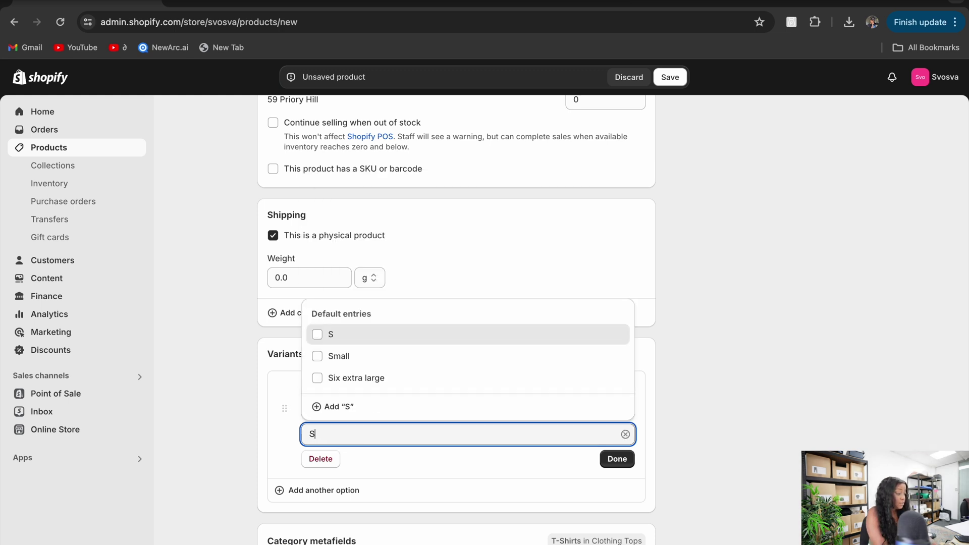
type("M")
key("Return")
type("L")
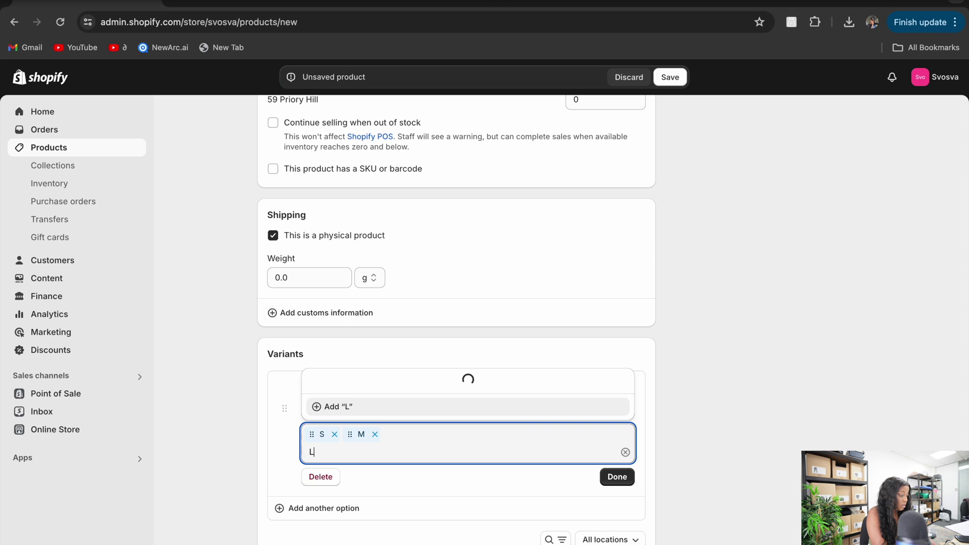
key("Return")
type("XL")
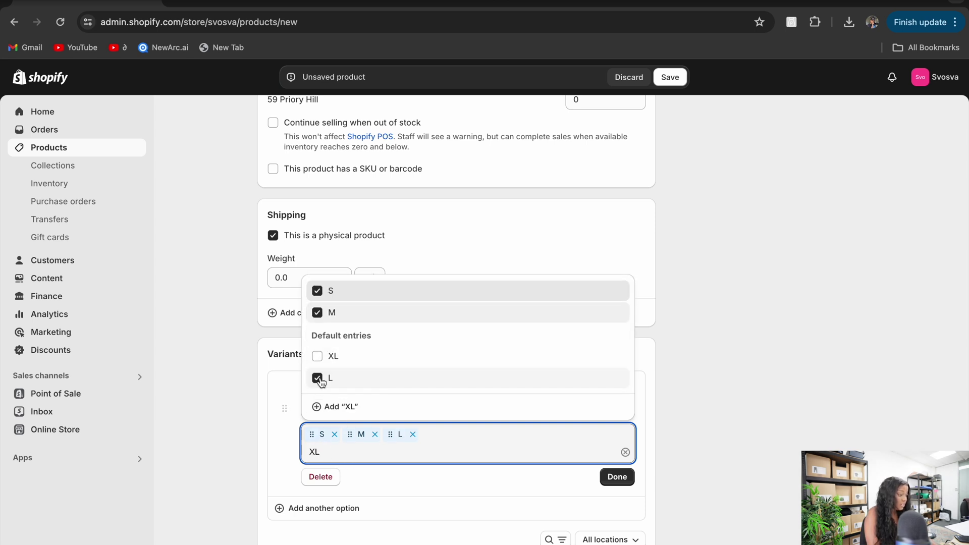
left_click(359, 364)
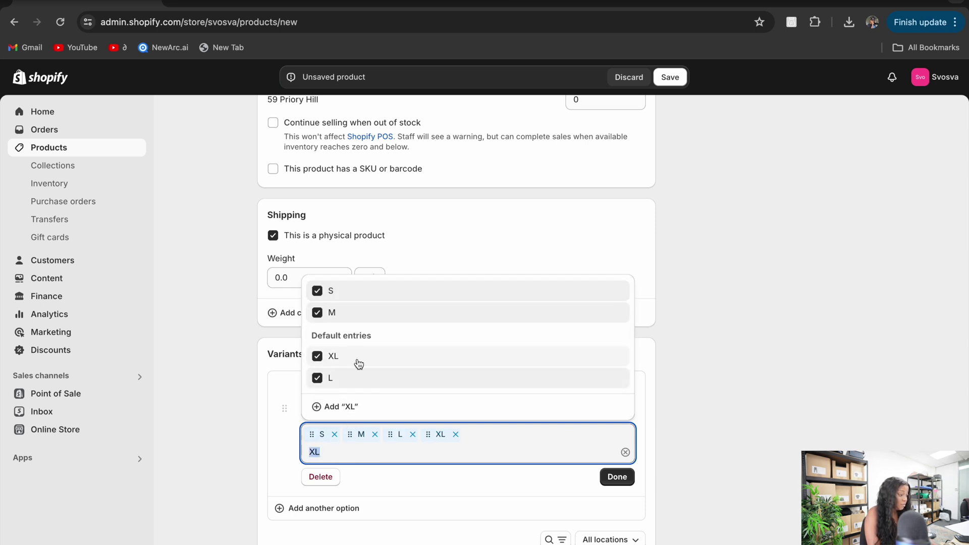
left_click(618, 477)
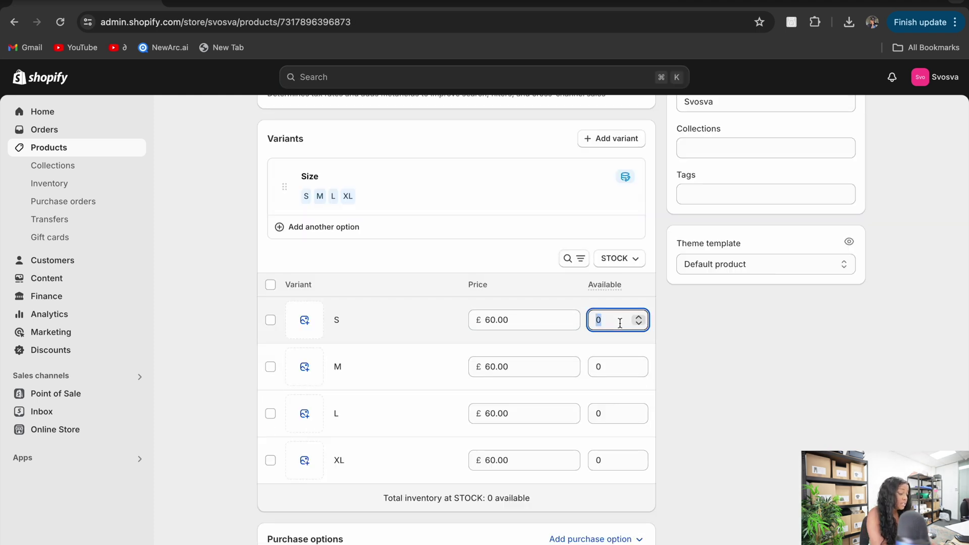
- Enter stock quantities for the size variants, starting with 20
type("20")
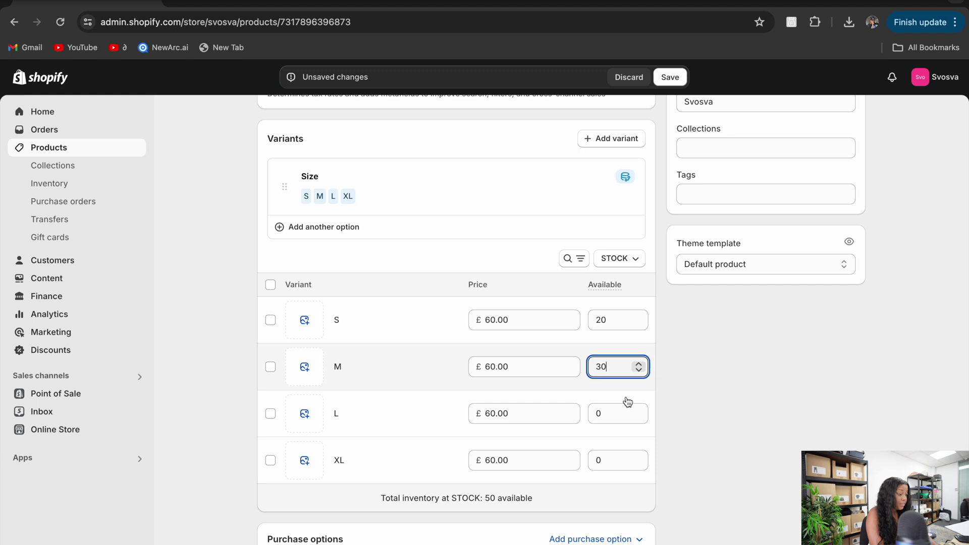
left_click(614, 412)
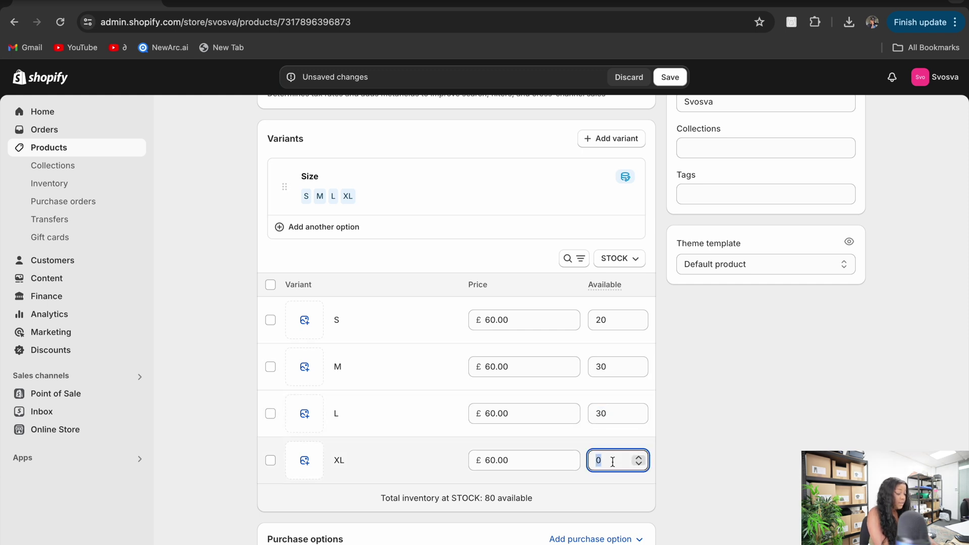
type("20")
scroll(732, 463, "down", 10)
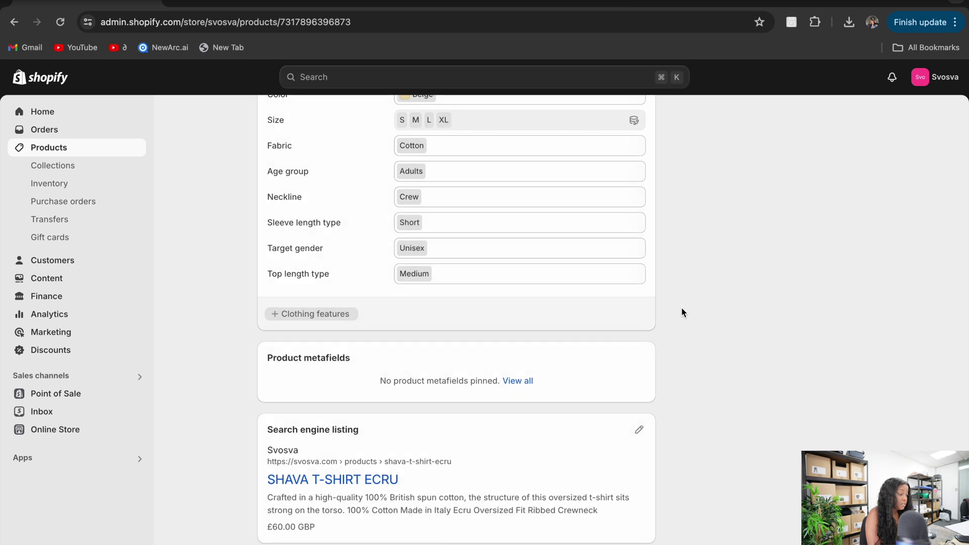
- In the Early Bird app, create a new pre-order campaign named 'Shava'
left_click(44, 459)
left_click(403, 127)
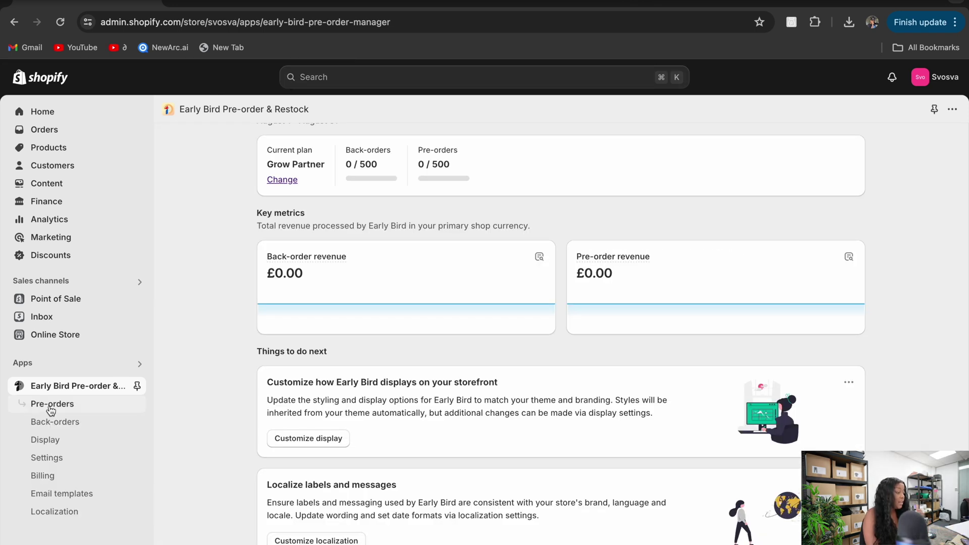
left_click(50, 406)
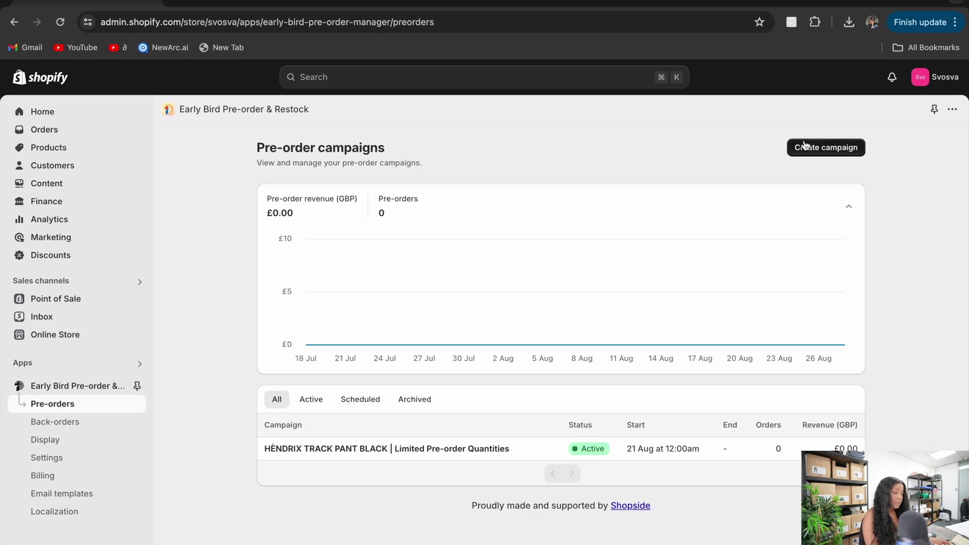
left_click(807, 149)
left_click(675, 228)
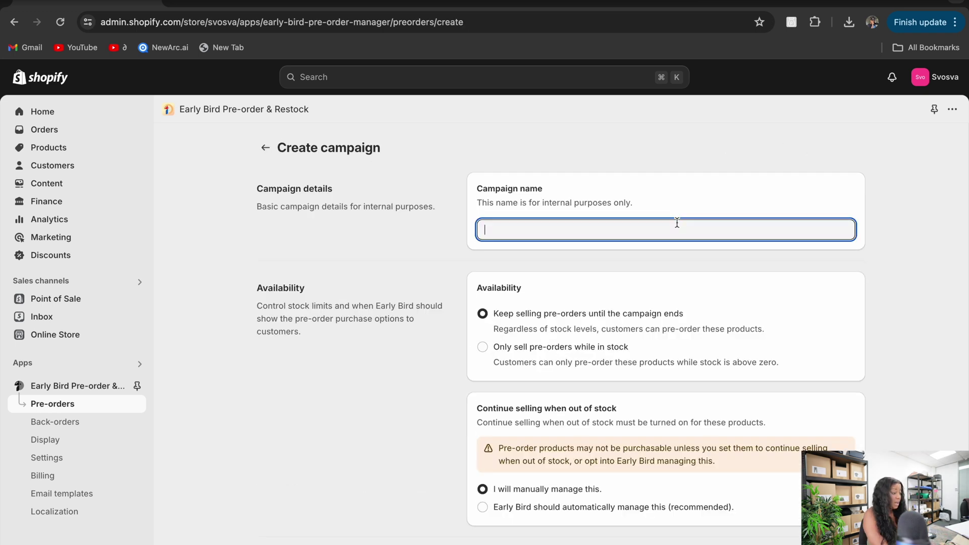
type("s")
key("BackSpace")
type("Shava")
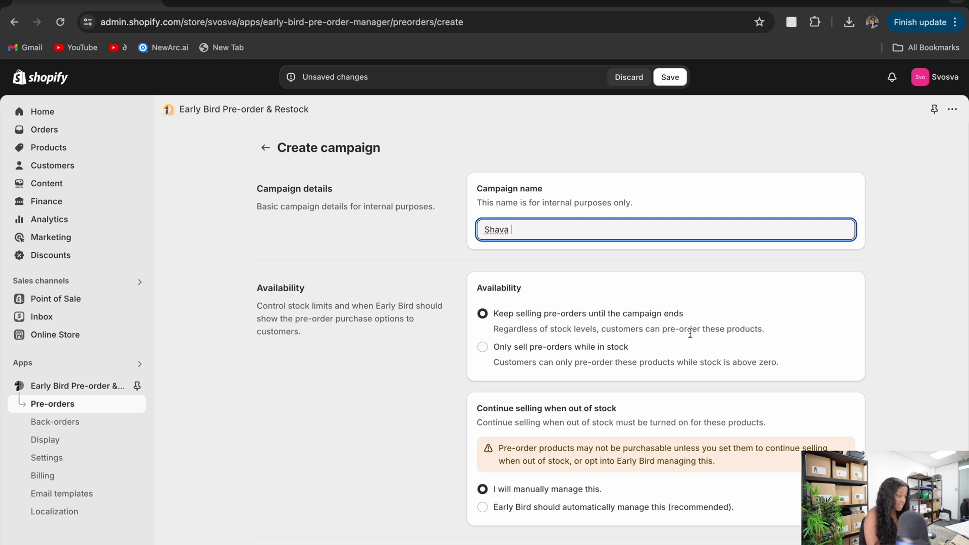
- Allow pre-orders only while in stock and let Early Bird manage out-of-stock selling
scroll(690, 334, "down", 1)
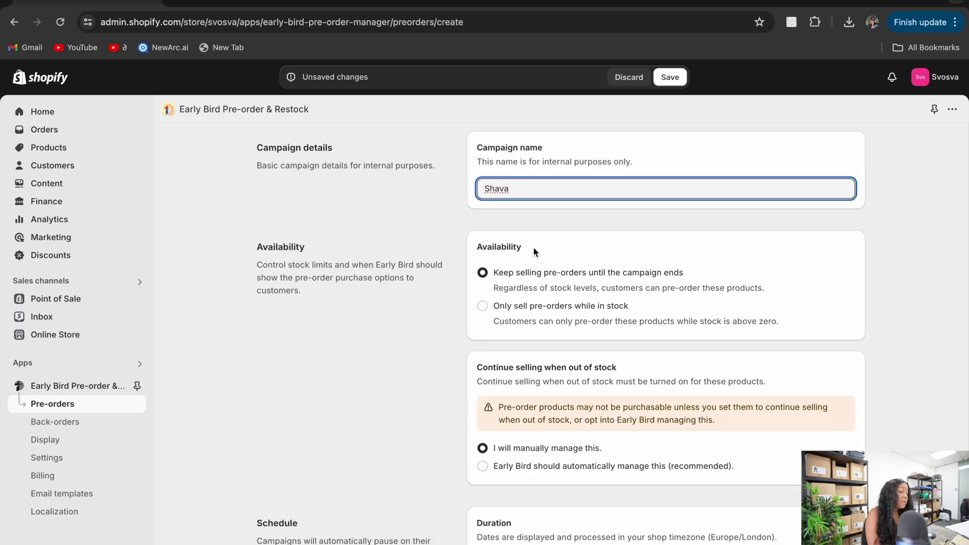
left_click(482, 308)
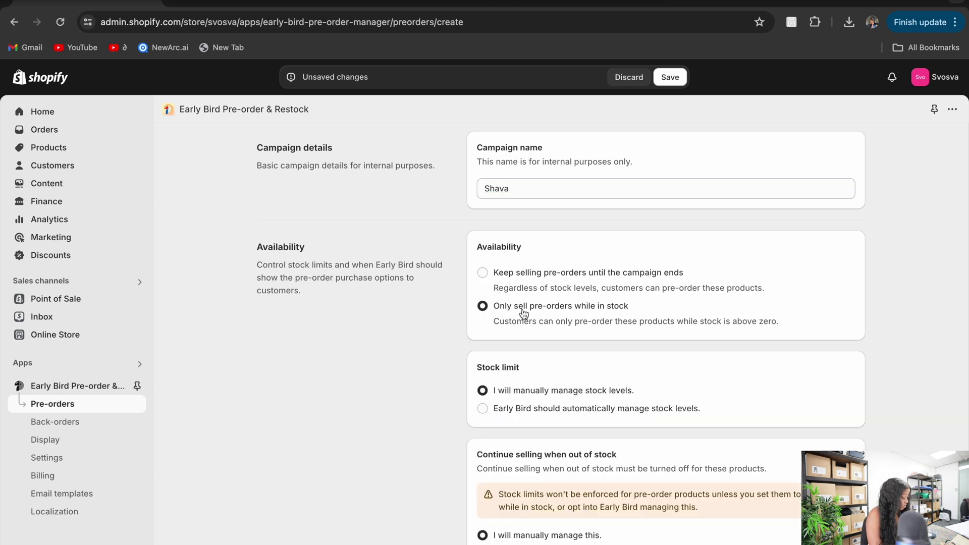
scroll(455, 361, "down", 2)
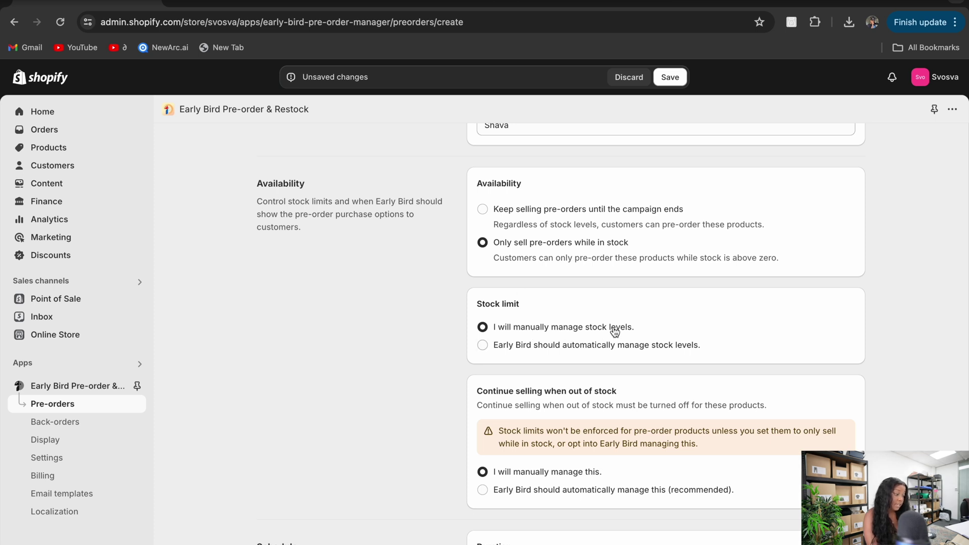
scroll(597, 303, "down", 3)
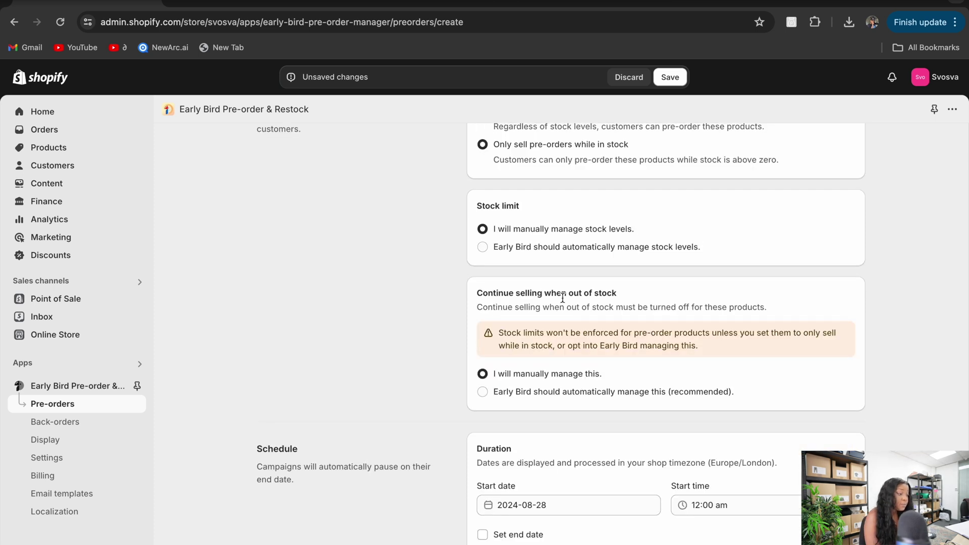
left_click(483, 393)
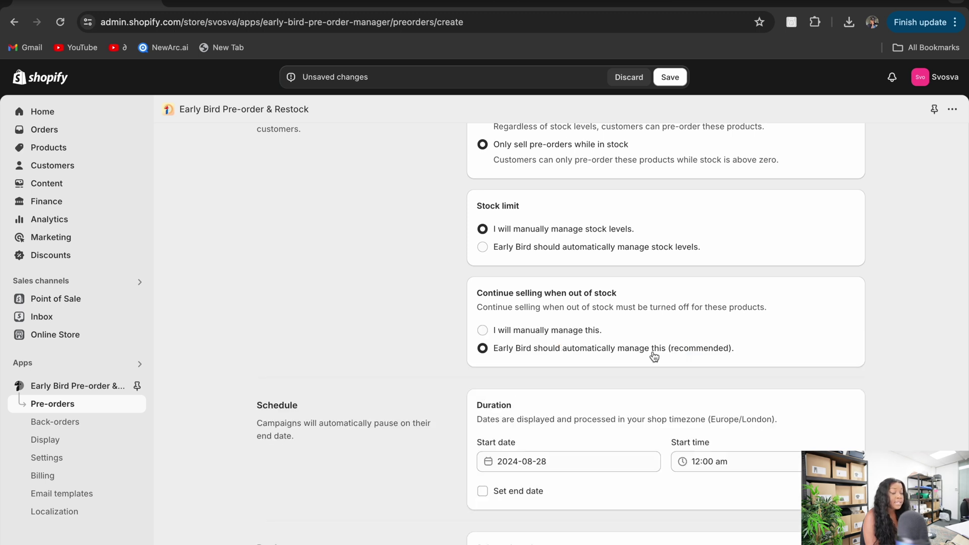
- Keep the start date 2024-08-28 and set the start time to 12:00 pm
scroll(572, 335, "down", 3)
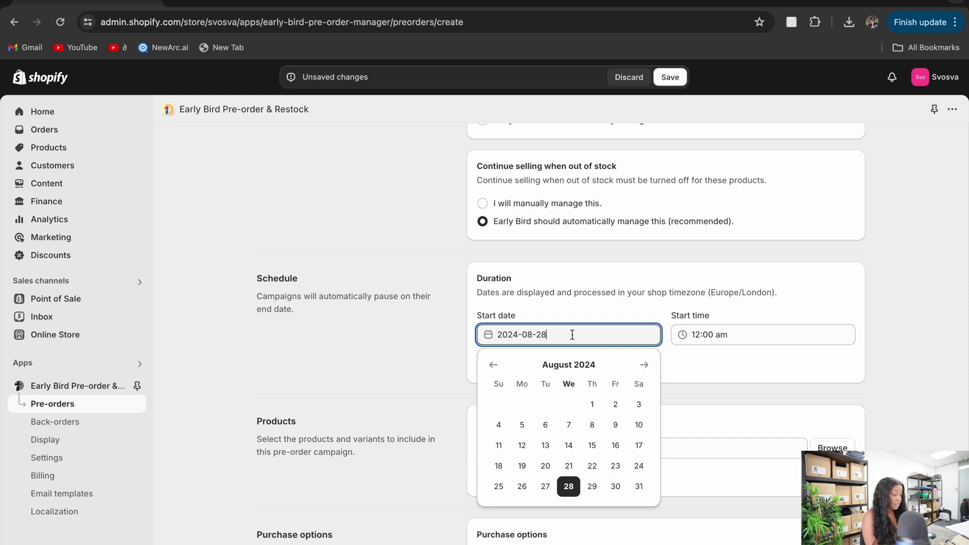
left_click(569, 487)
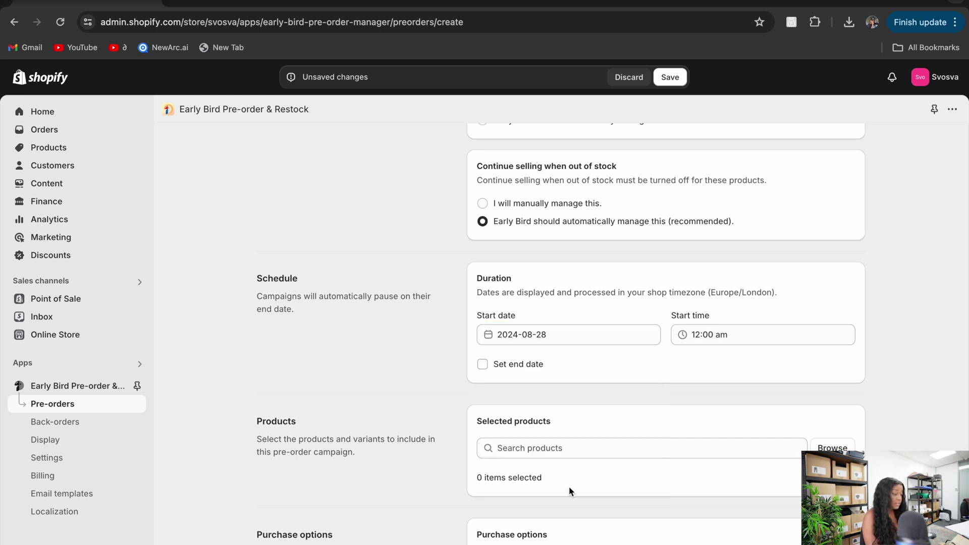
left_click(744, 328)
scroll(738, 460, "up", 3)
left_click(738, 462)
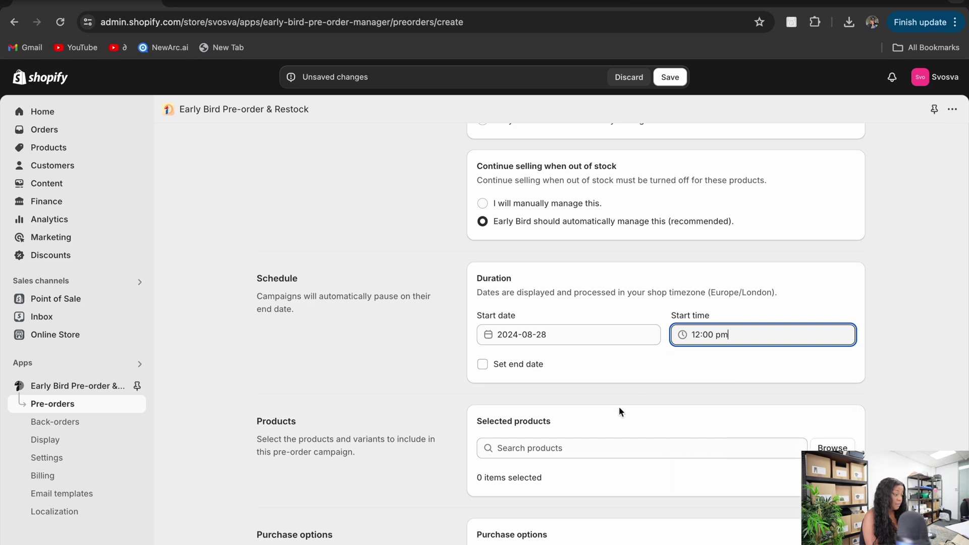
- Add SHAVA T-SHIRT ECRU with all its variants to the campaign
scroll(620, 409, "down", 2)
left_click(621, 356)
left_click(833, 363)
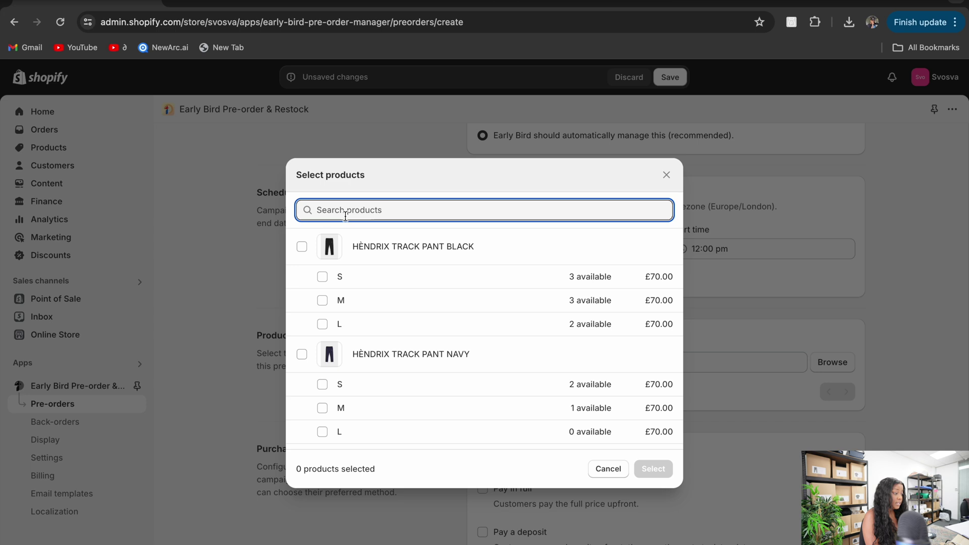
type("shava")
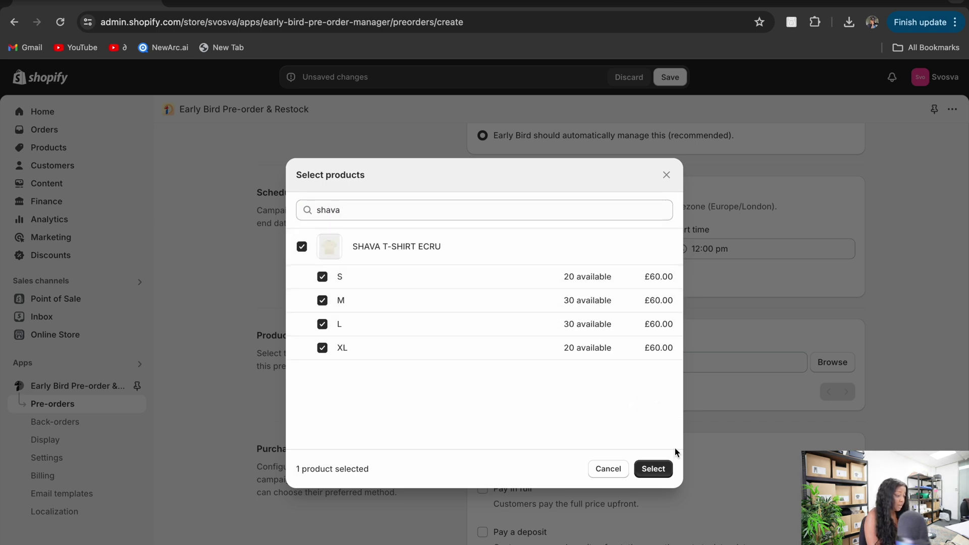
left_click(653, 469)
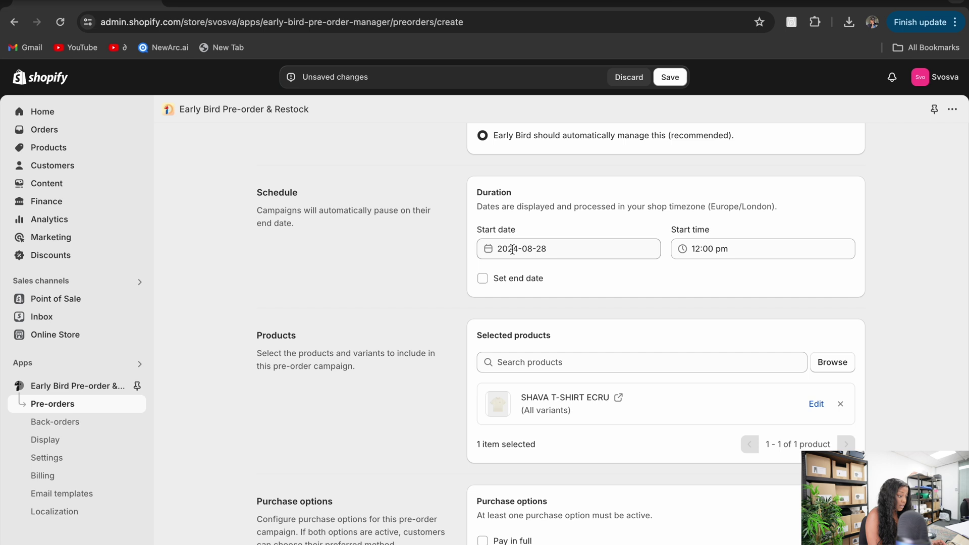
- Set the campaign end date to 25 September 2024
left_click(484, 279)
left_click(562, 316)
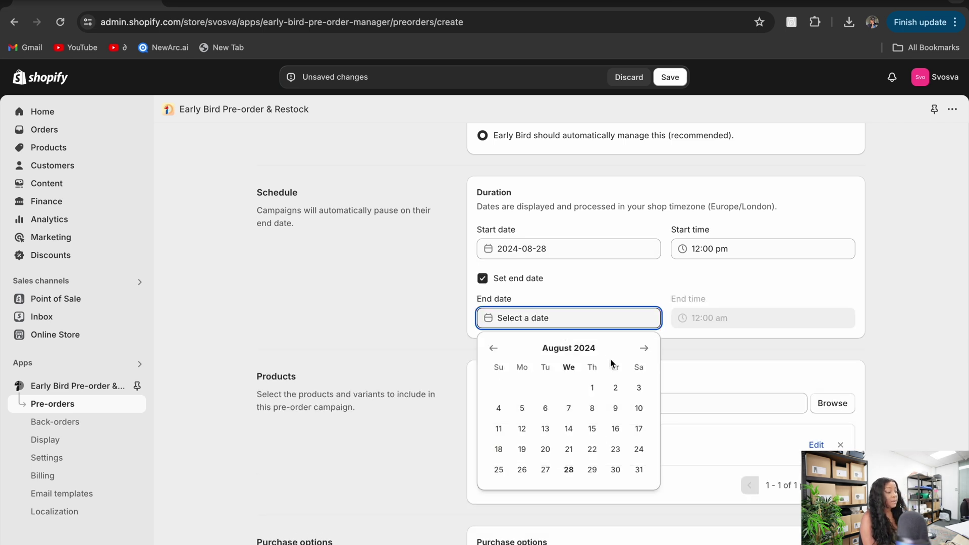
left_click(644, 348)
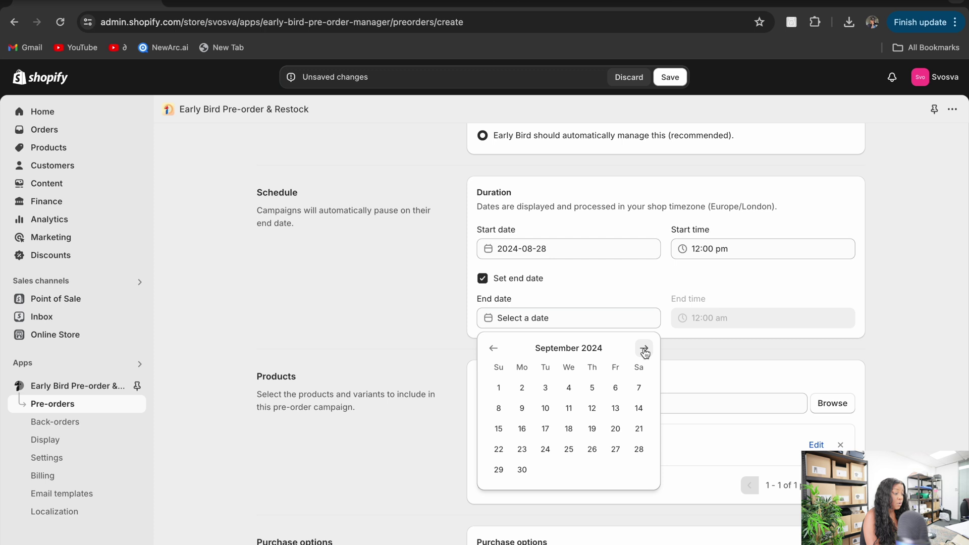
left_click(569, 449)
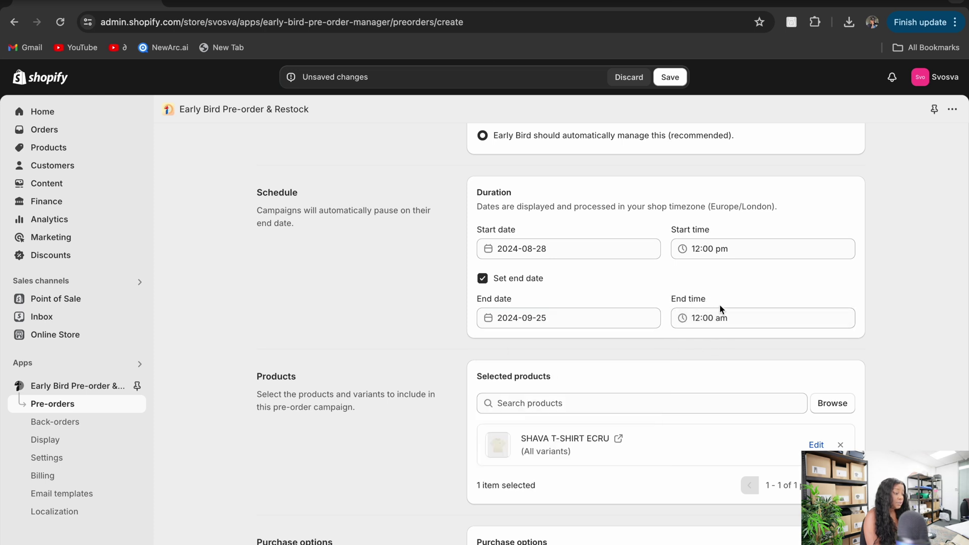
- Enable Pay in full, name it 'Pre order now and get 10% off', and apply a 10% percentage discount
scroll(640, 434, "down", 5)
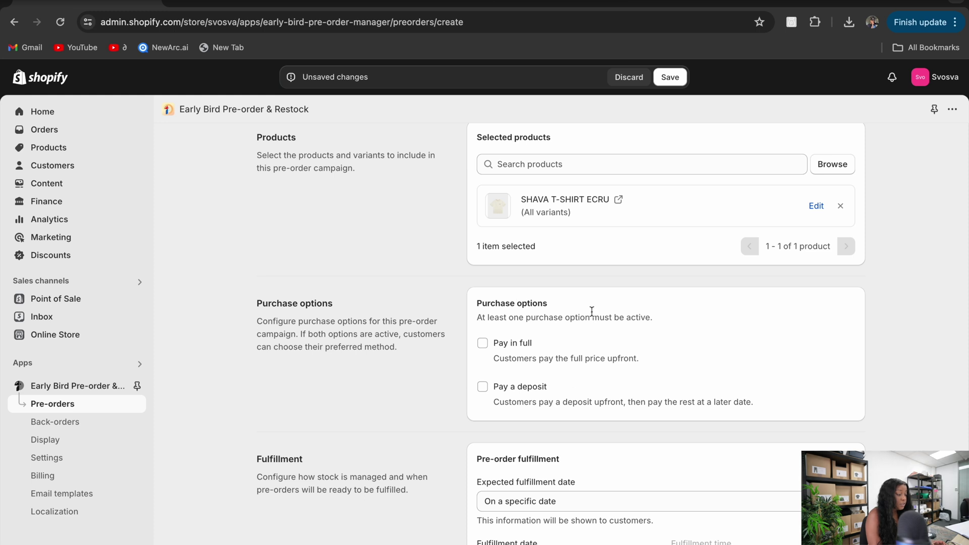
left_click(484, 344)
scroll(567, 409, "down", 2)
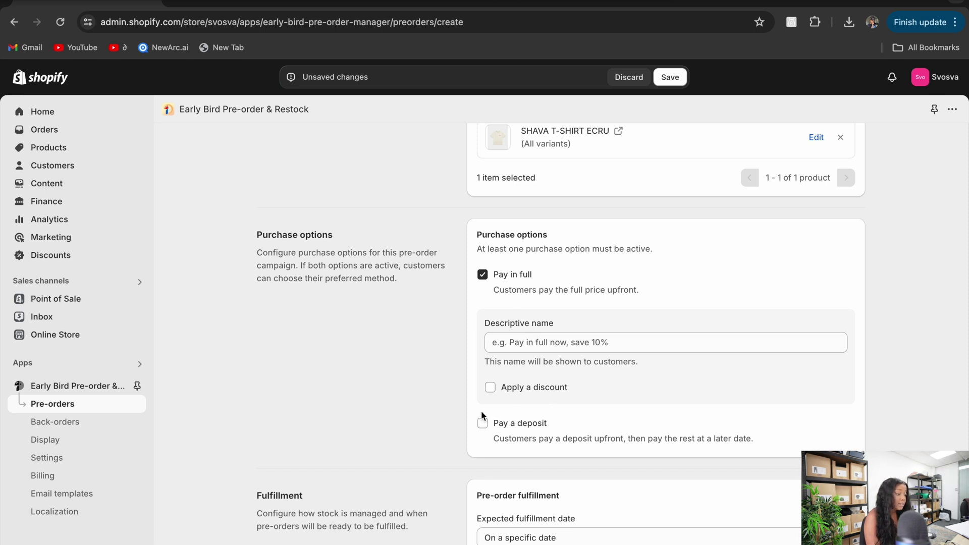
left_click(528, 347)
type("Pre order now and")
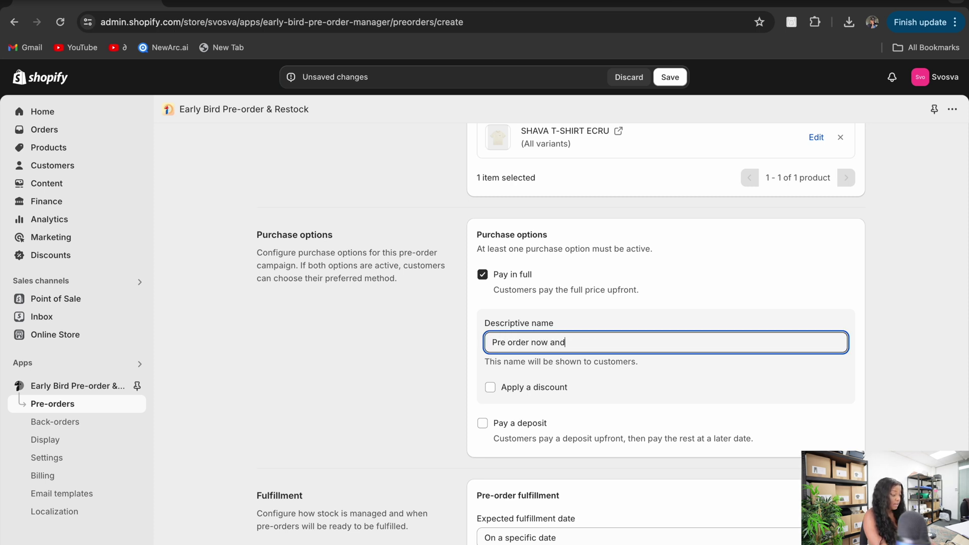
type(" get 10")
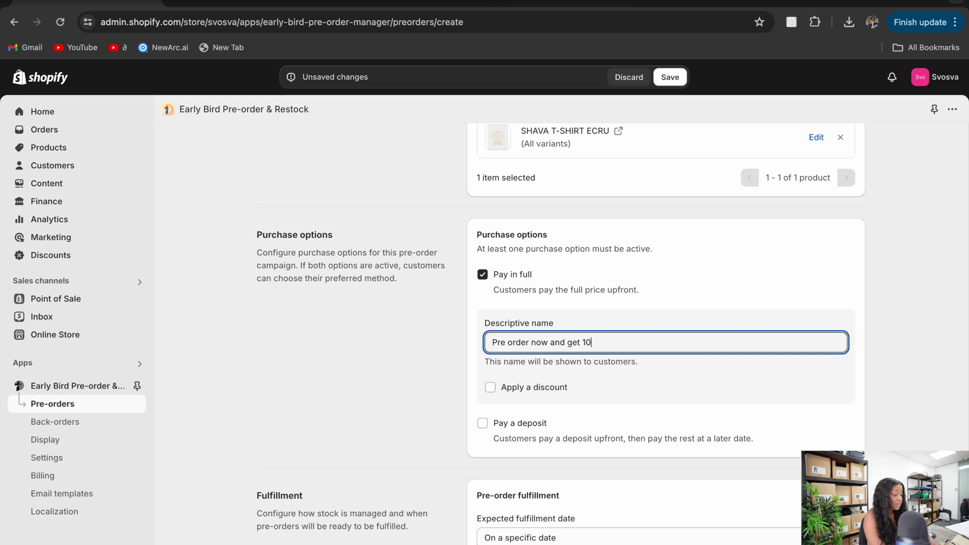
type("% off")
left_click(535, 387)
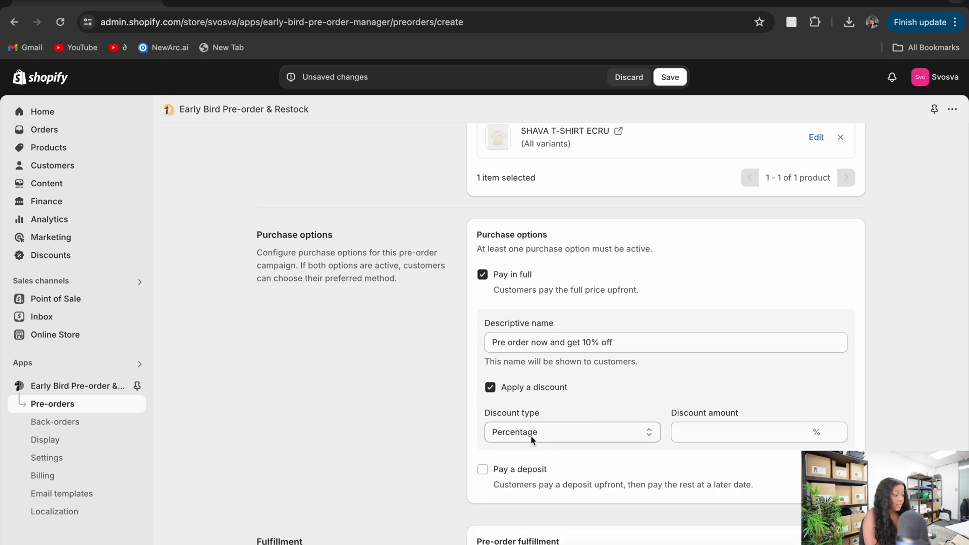
left_click(712, 439)
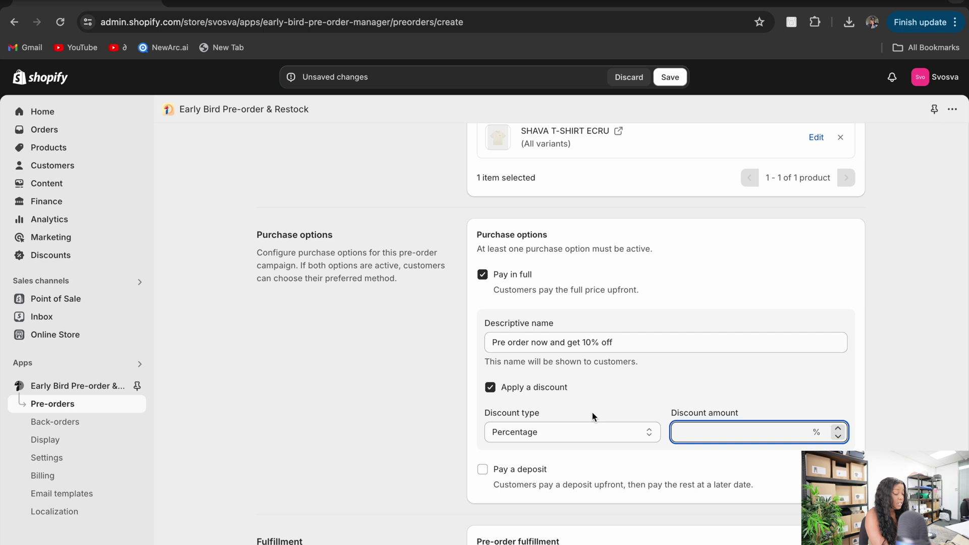
left_click(705, 472)
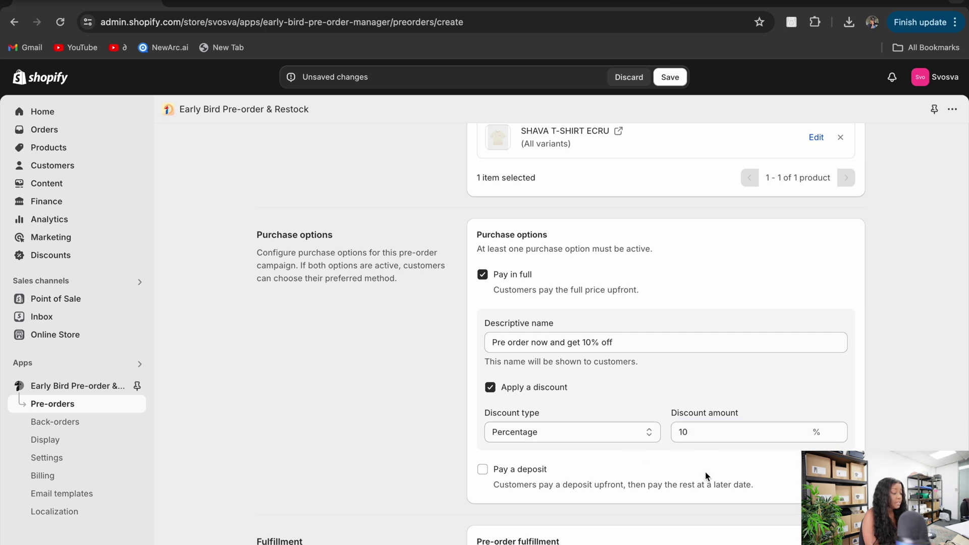
- Set the fulfillment date to 2 October 2024 and the fulfillment time to 1:00 pm
scroll(705, 471, "down", 4)
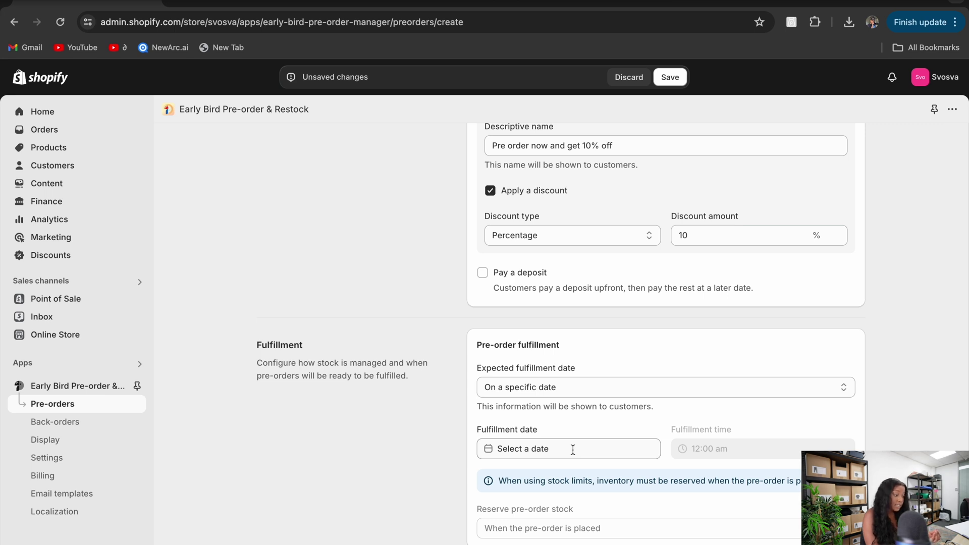
left_click(575, 451)
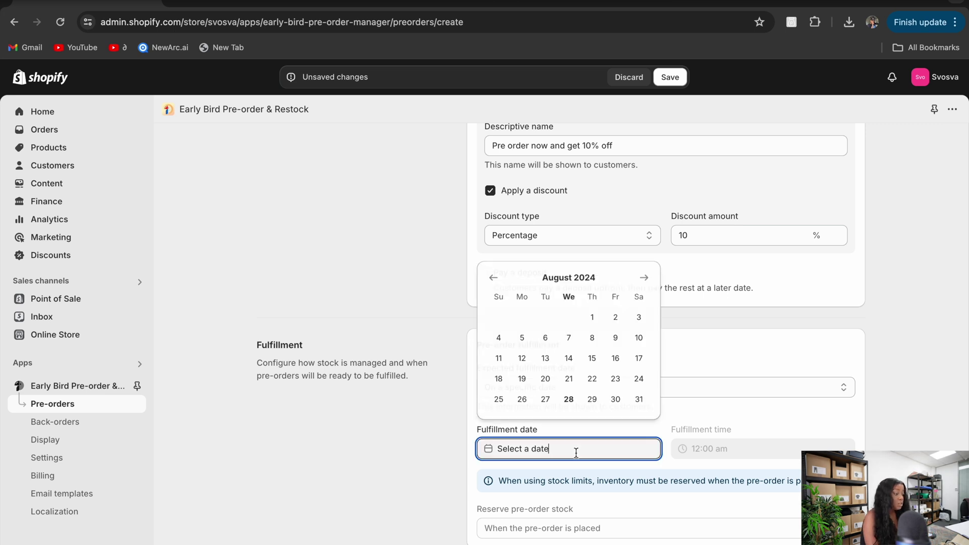
left_click(645, 278)
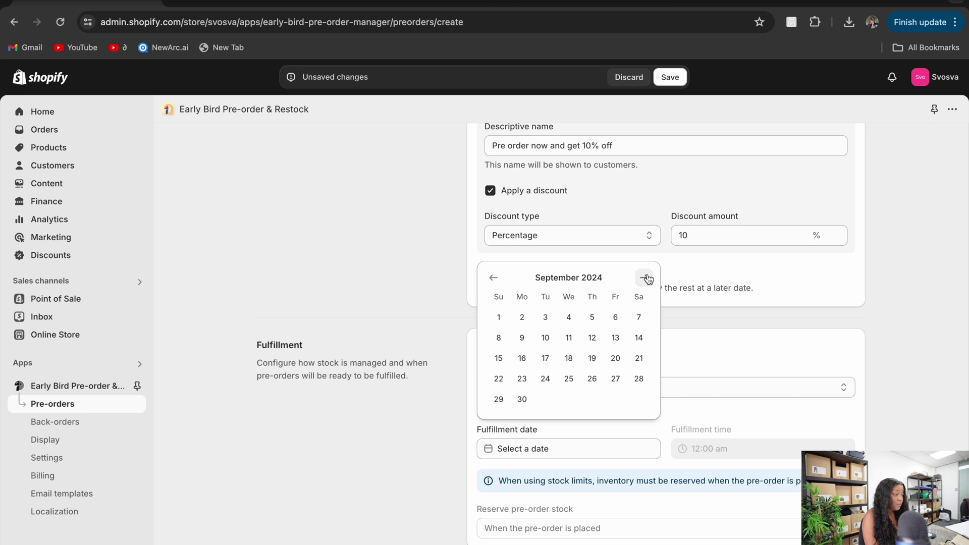
left_click(645, 279)
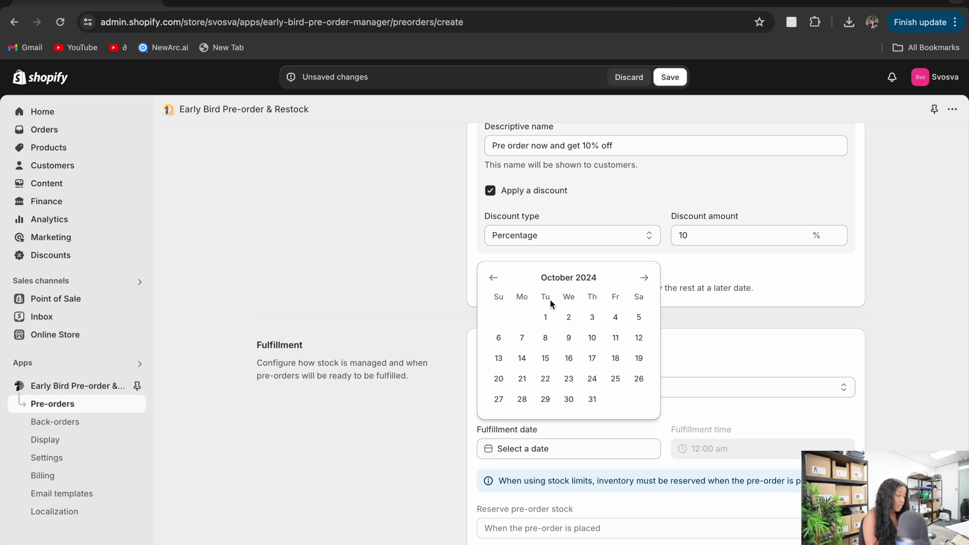
left_click(568, 318)
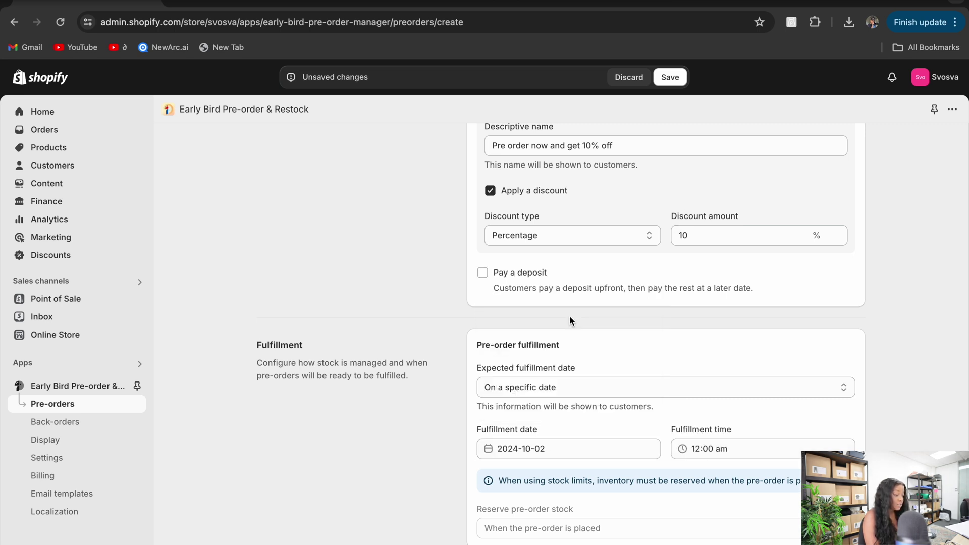
left_click(742, 449)
scroll(755, 227, "up", 3)
scroll(755, 227, "down", 3)
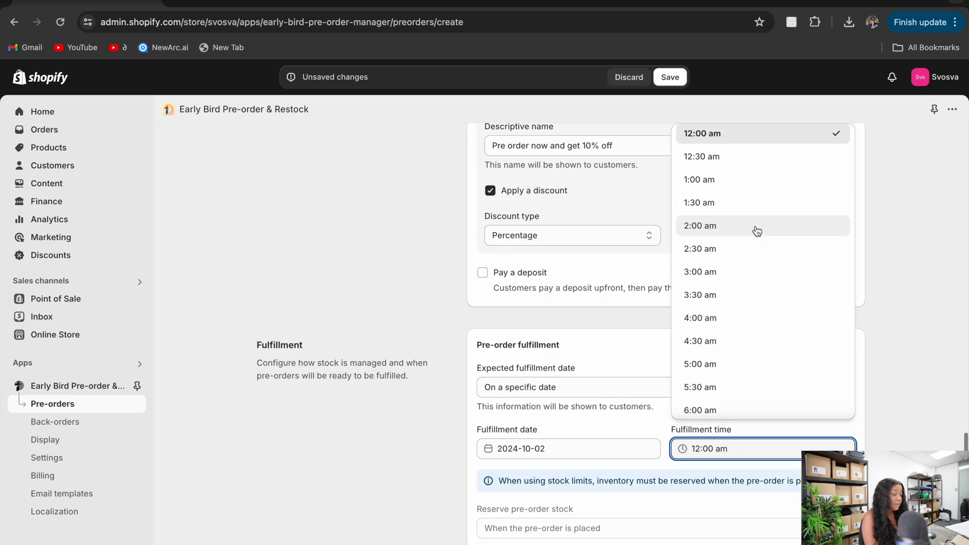
scroll(752, 273, "down", 7)
left_click(720, 319)
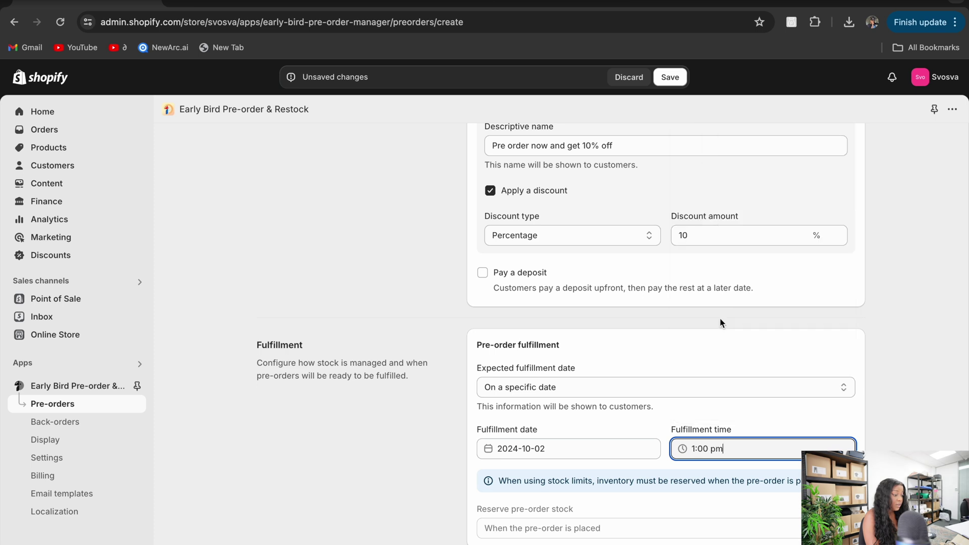
left_click(627, 489)
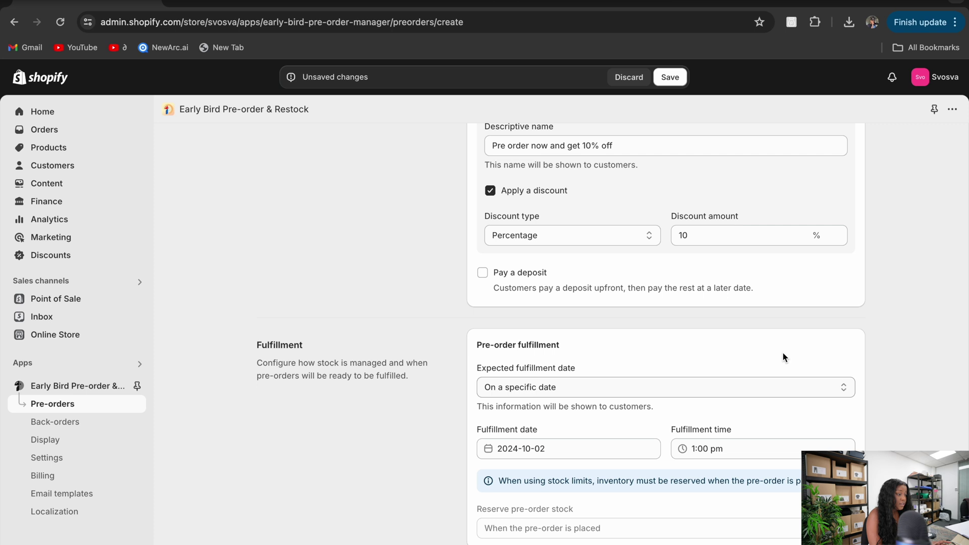
- Save the Shava campaign so its draft overview appears
left_click(671, 77)
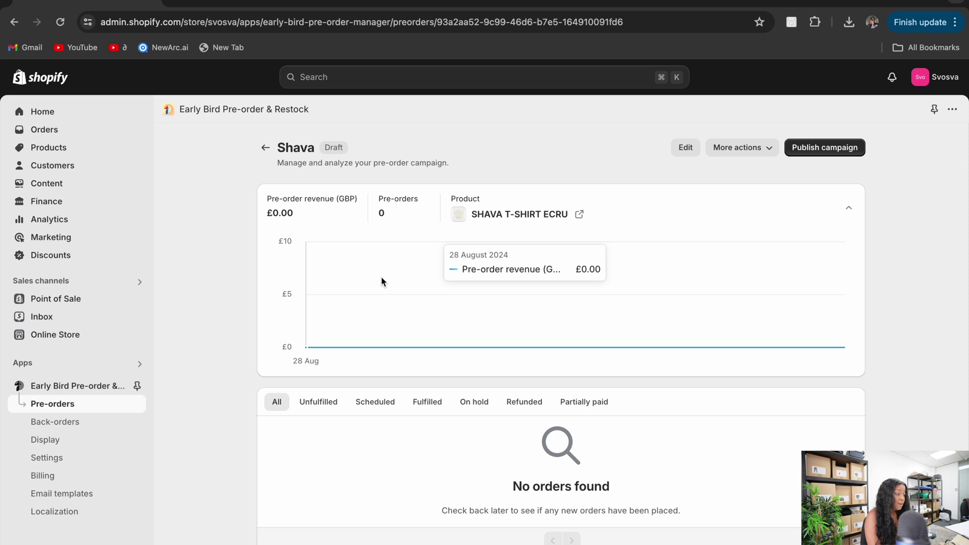
- Publish the Shava campaign and wait until its status shows Active
left_click(834, 151)
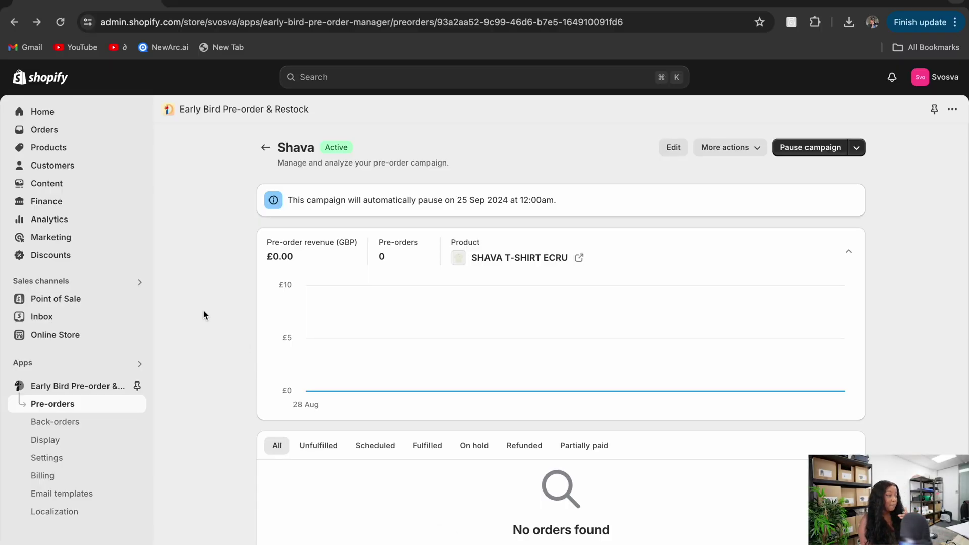
- On the live storefront, open the STORE > All products listing
left_click(222, 4)
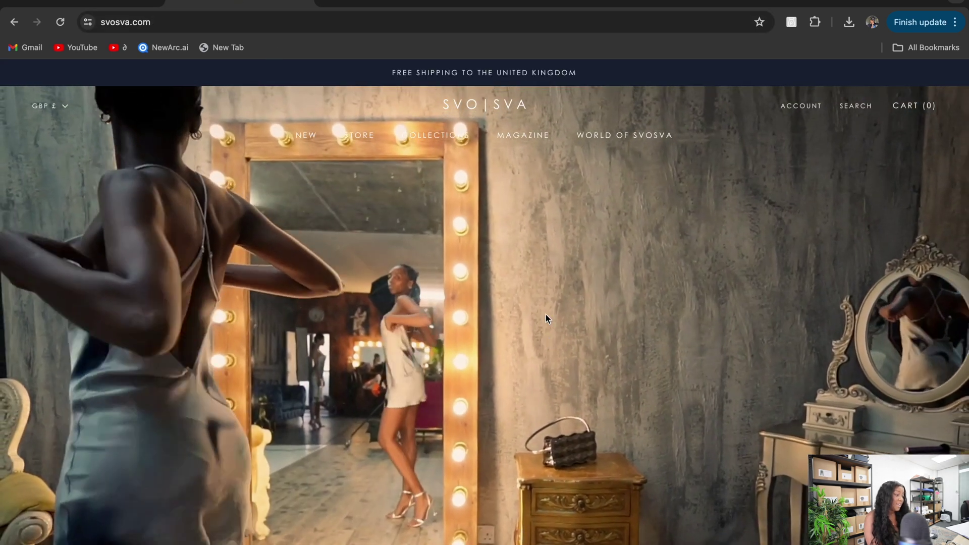
scroll(546, 314, "down", 1)
mouse_move(436, 108)
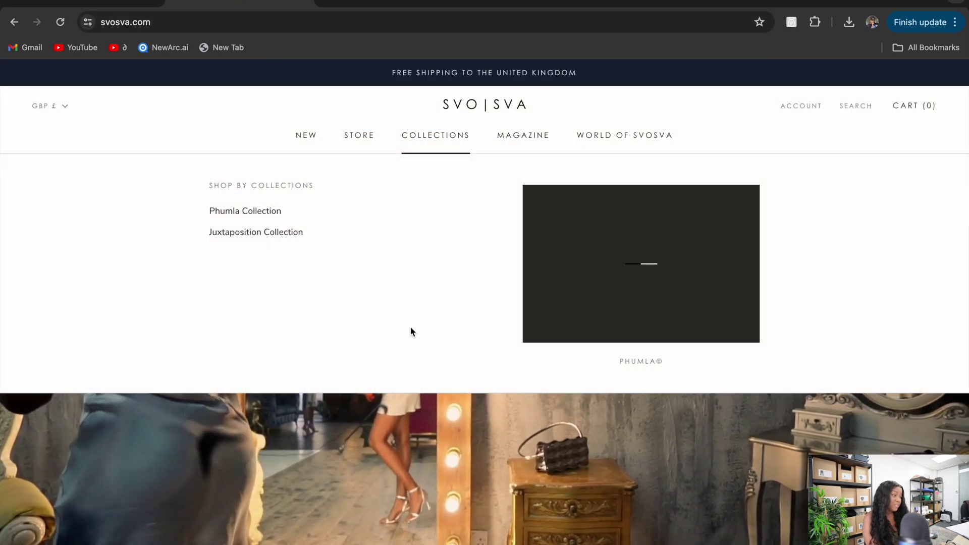
mouse_move(359, 108)
left_click(228, 184)
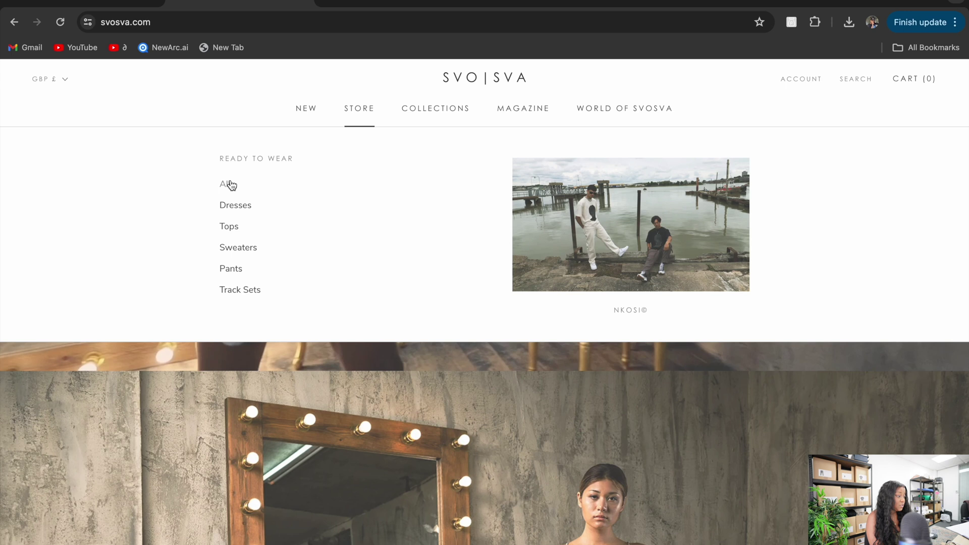
- Scroll the product grid to the Shava T-shirt Ecru card with its Pre-order badge
scroll(365, 301, "down", 8)
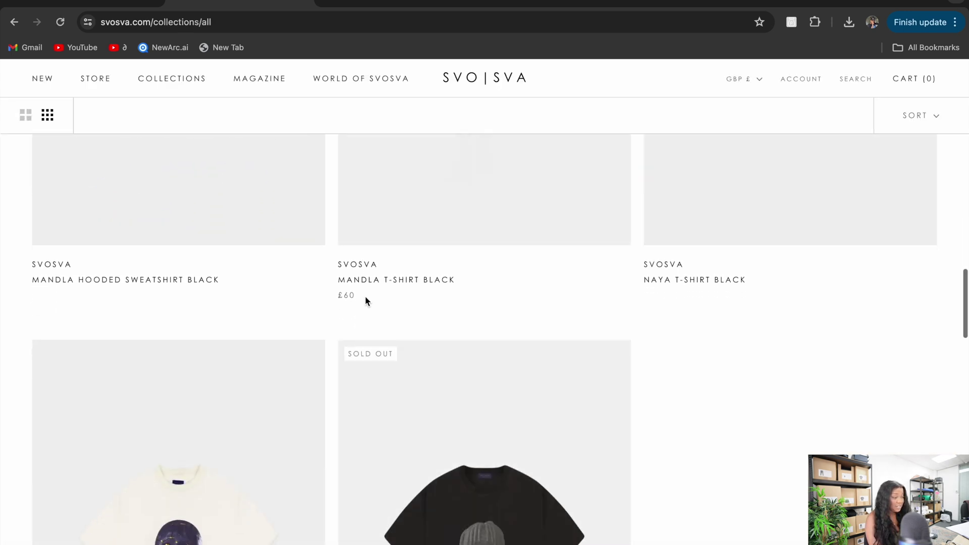
scroll(366, 296, "down", 15)
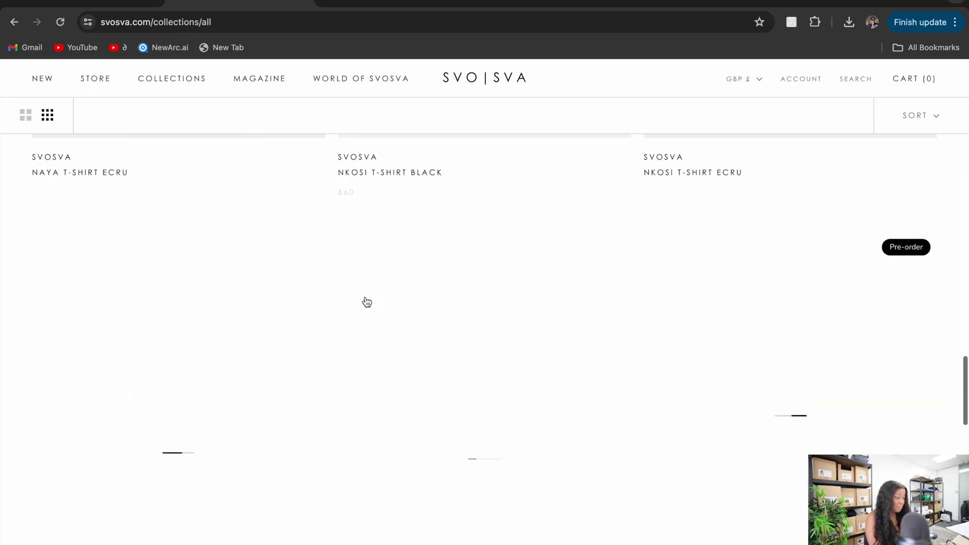
scroll(366, 302, "down", 2)
scroll(725, 353, "up", 3)
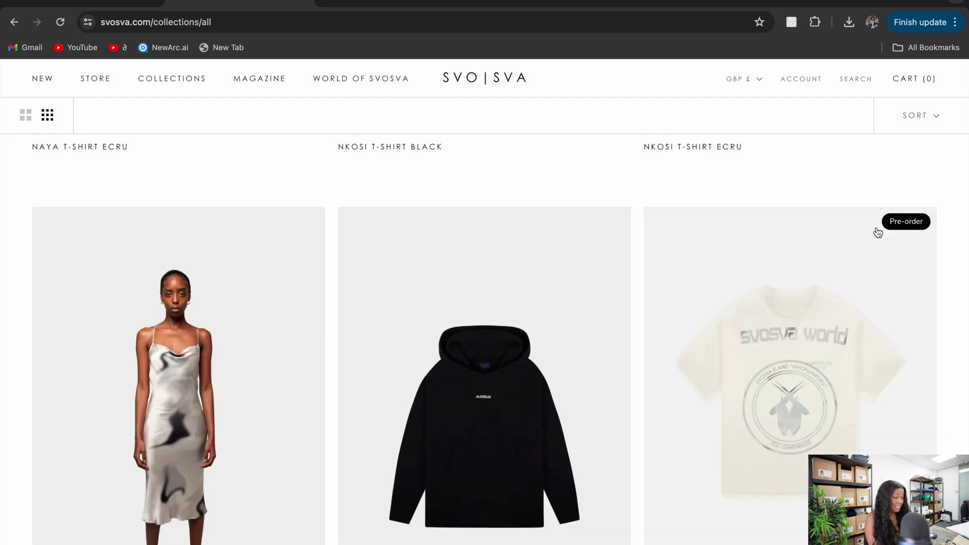
scroll(859, 385, "down", 3)
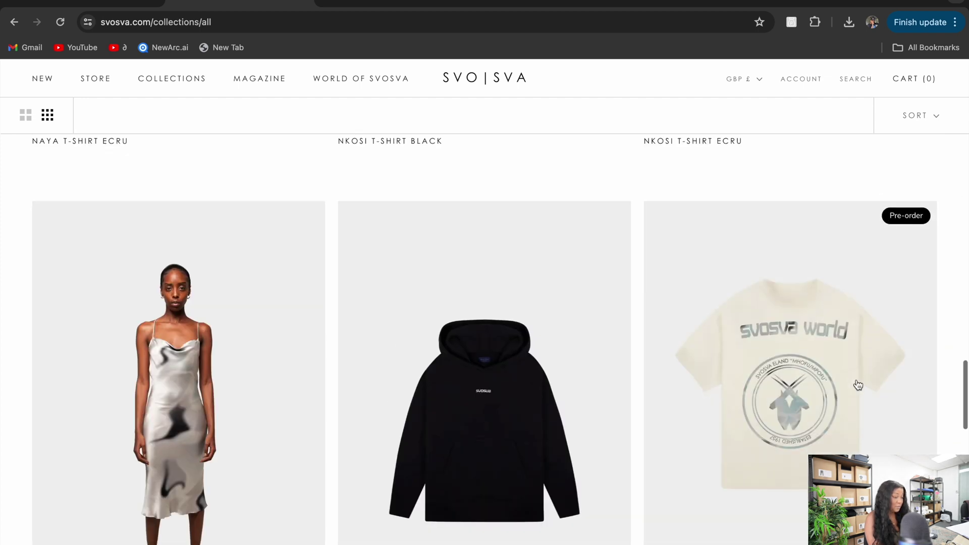
scroll(658, 476, "up", 2)
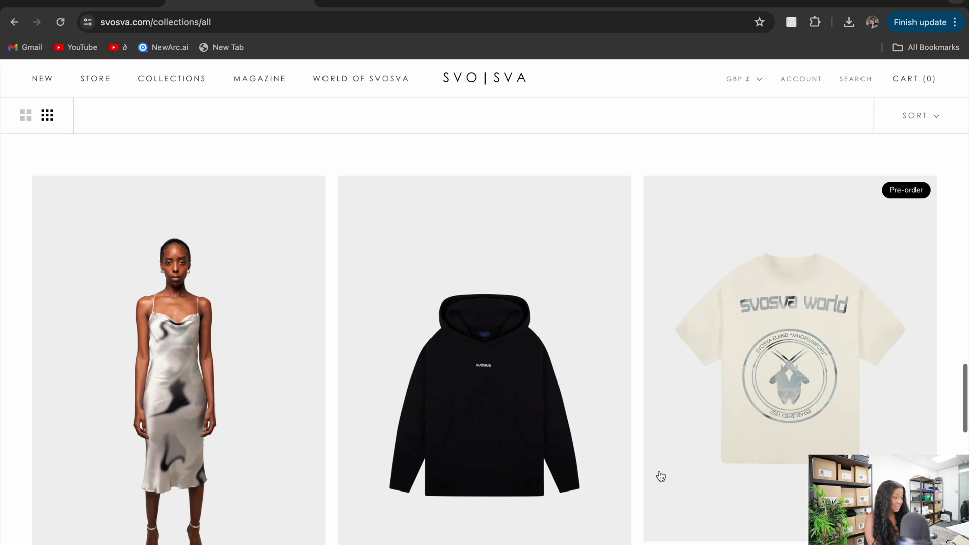
scroll(661, 477, "down", 1)
scroll(721, 353, "down", 2)
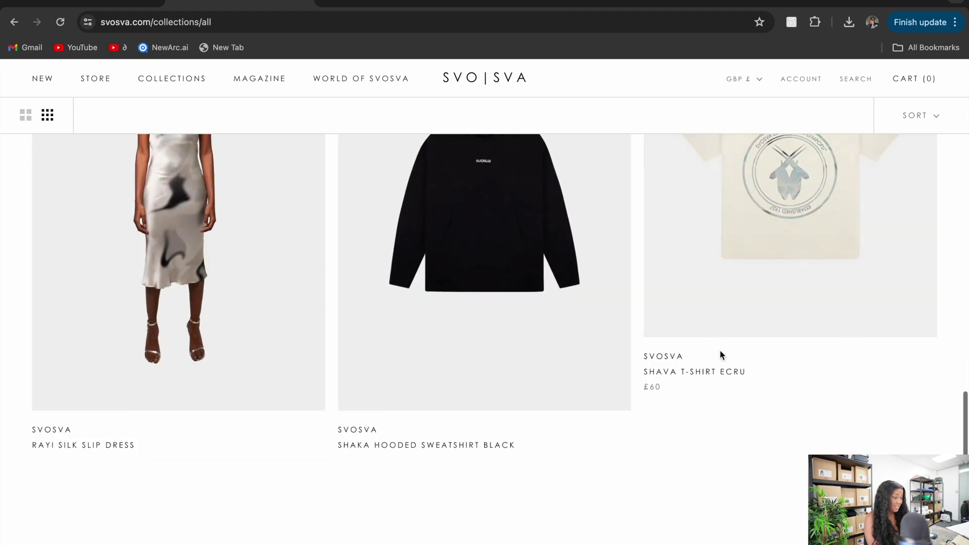
scroll(774, 432, "up", 4)
scroll(774, 431, "down", 3)
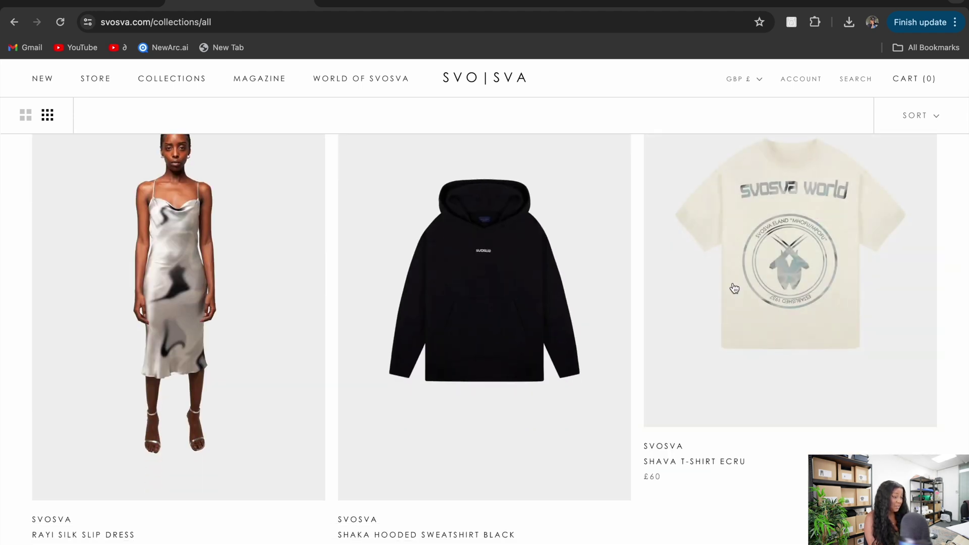
scroll(797, 378, "up", 1)
- Pre-order the Shava T-shirt Ecru in size S at £54, then return to the all-products listing
scroll(796, 379, "down", 1)
left_click(794, 383)
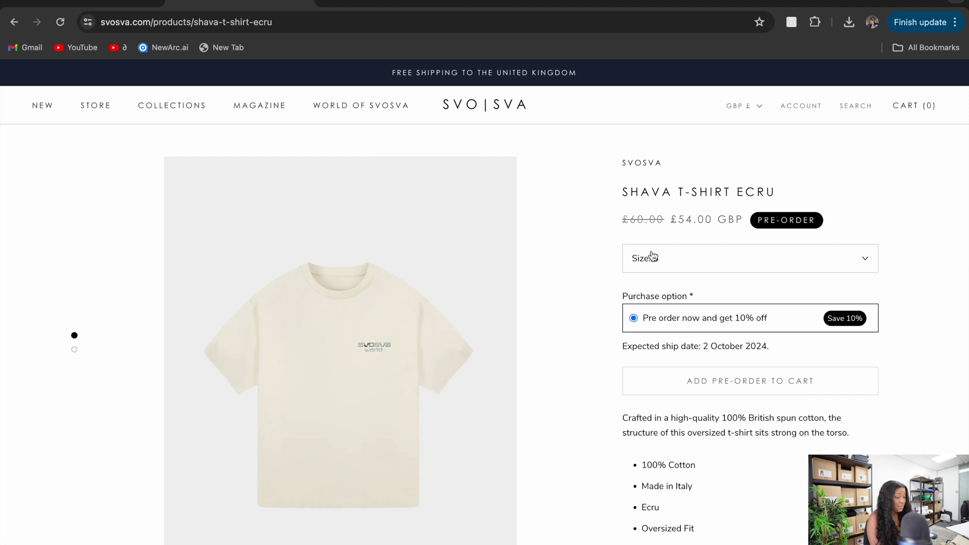
scroll(372, 357, "down", 5)
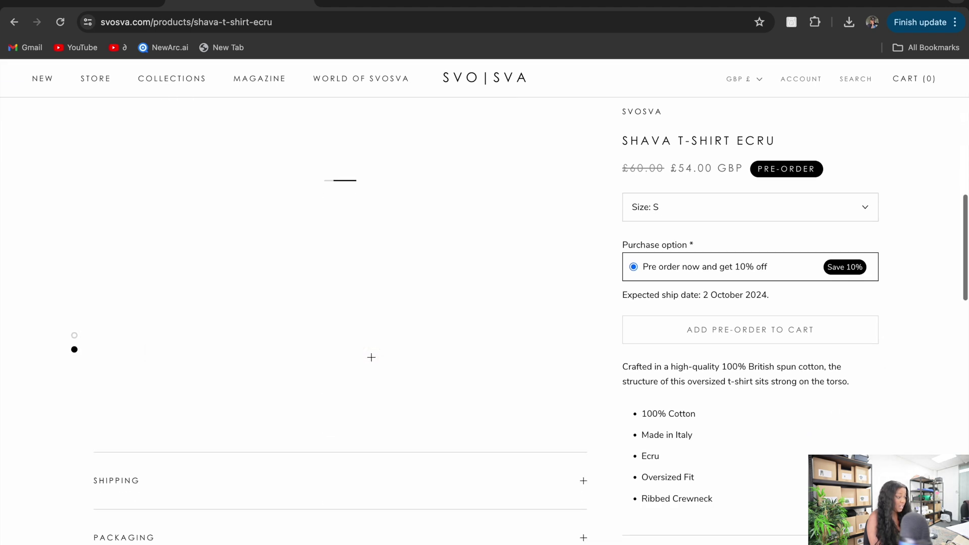
scroll(371, 357, "up", 1)
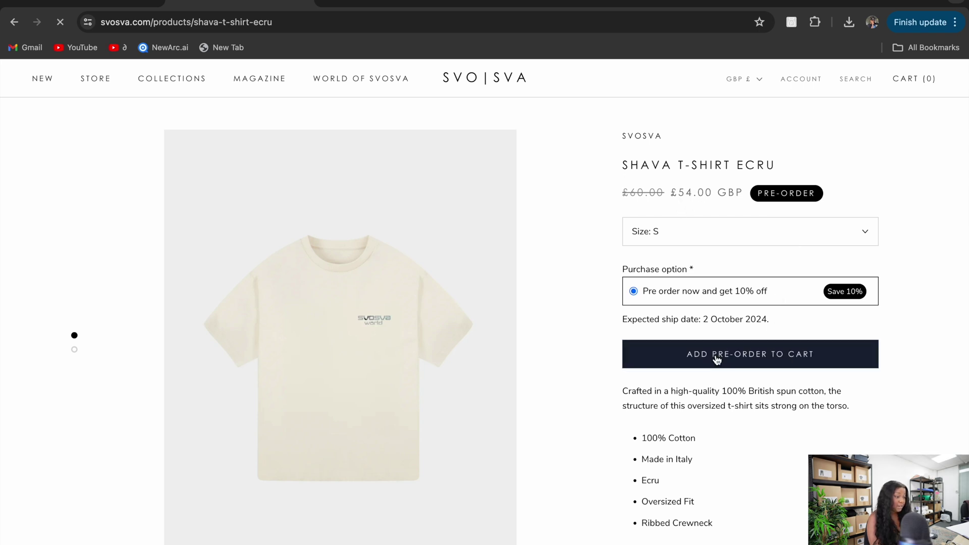
scroll(807, 459, "down", 5)
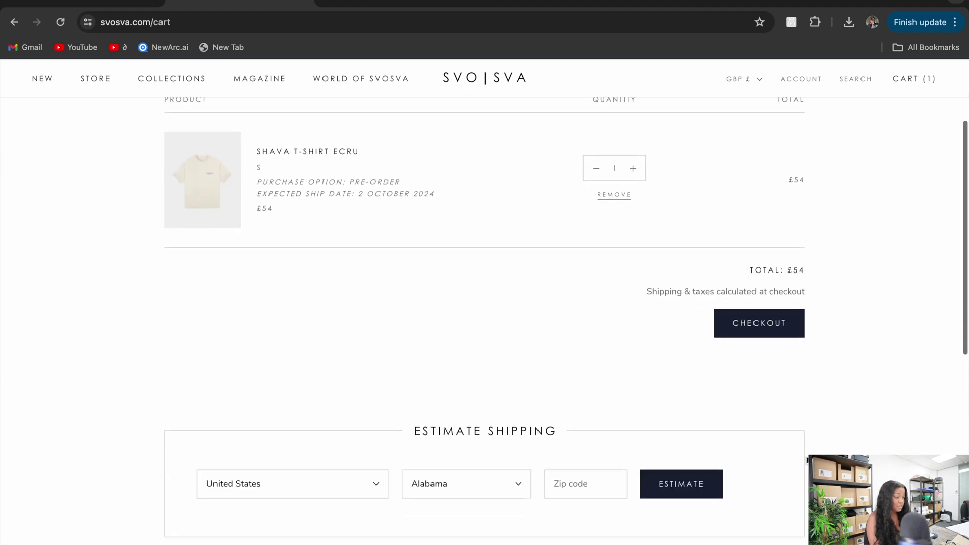
scroll(389, 385, "up", 2)
scroll(403, 356, "up", 3)
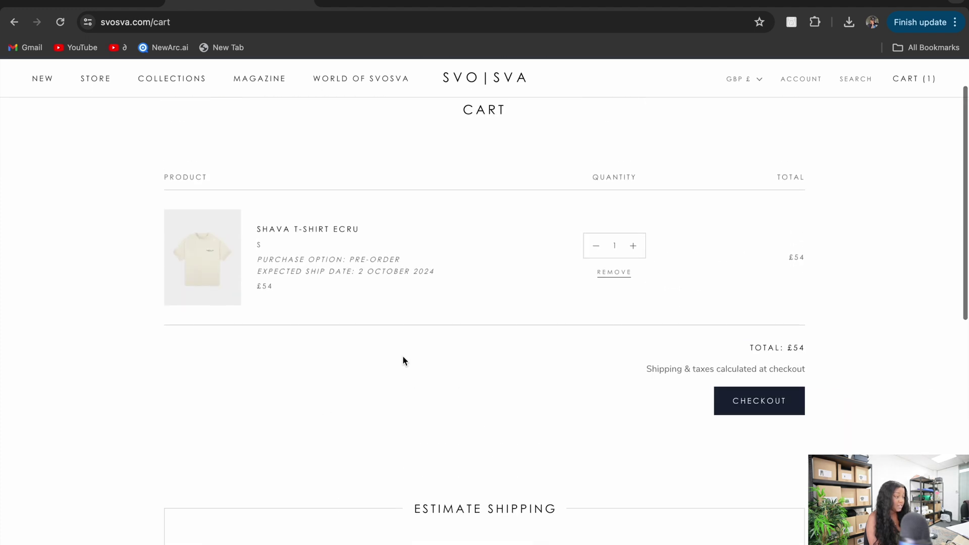
left_click_drag(257, 310, 413, 318)
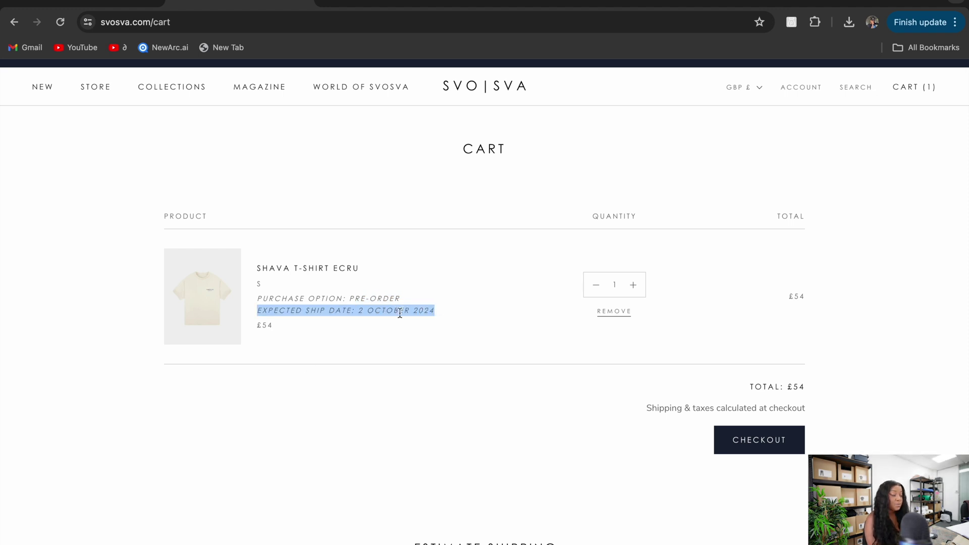
key("super+bracketleft")
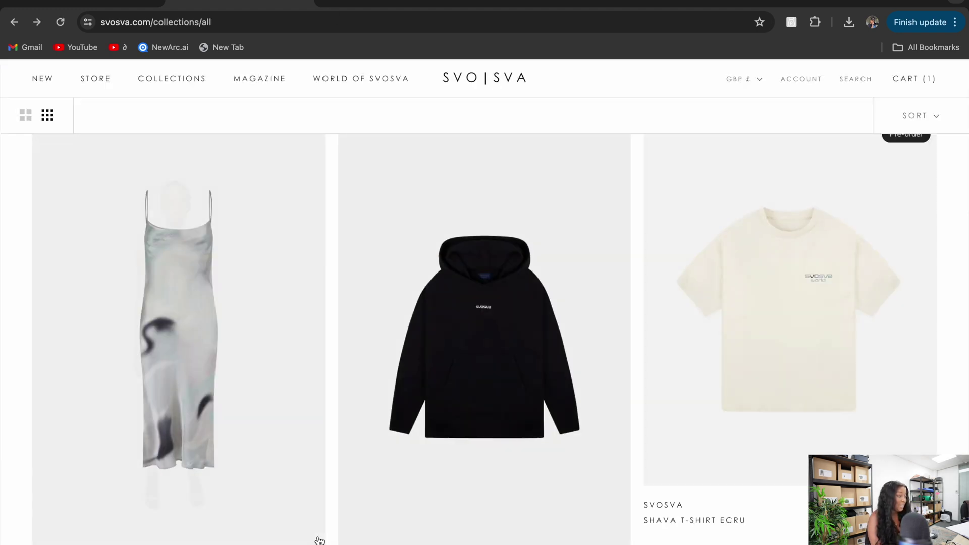
scroll(697, 446, "up", 1)
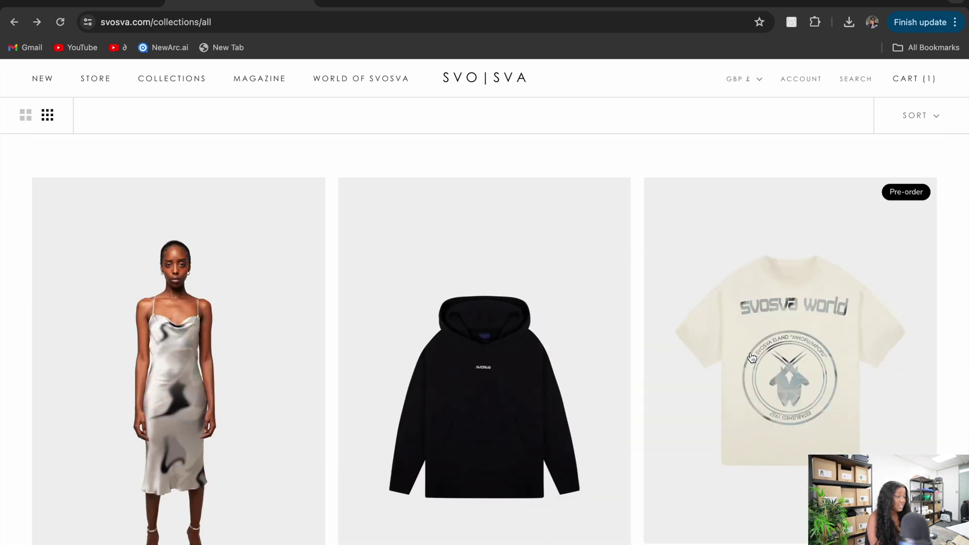
scroll(752, 356, "down", 2)
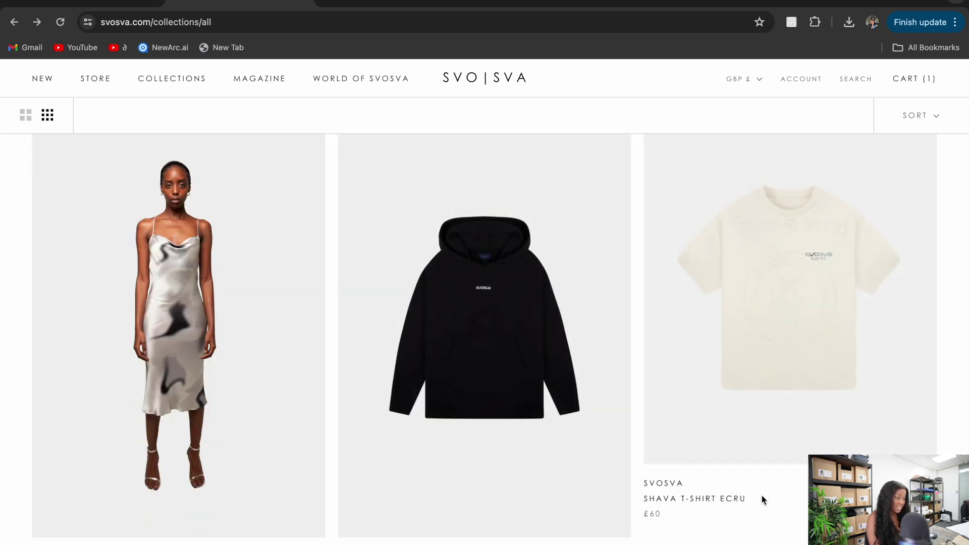
scroll(775, 472, "up", 1)
scroll(775, 472, "up", 2)
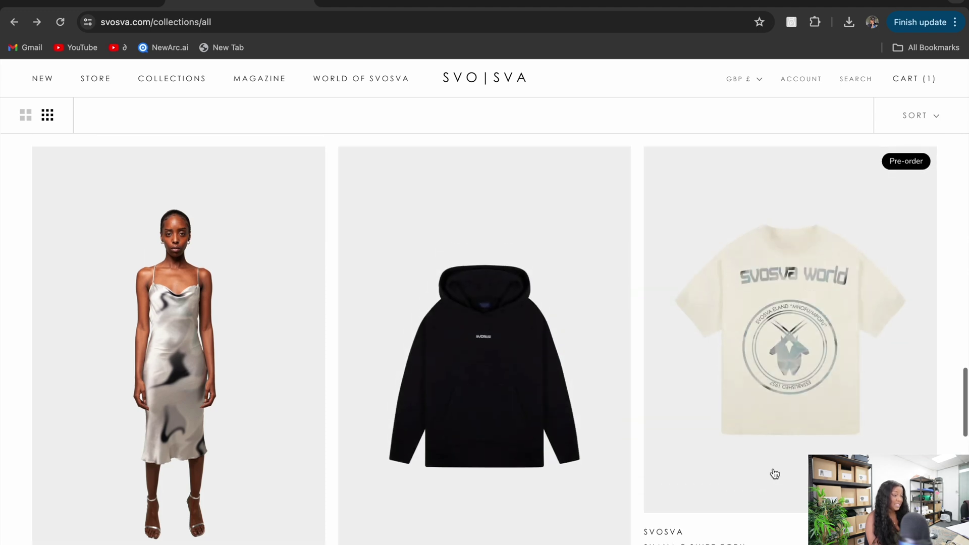